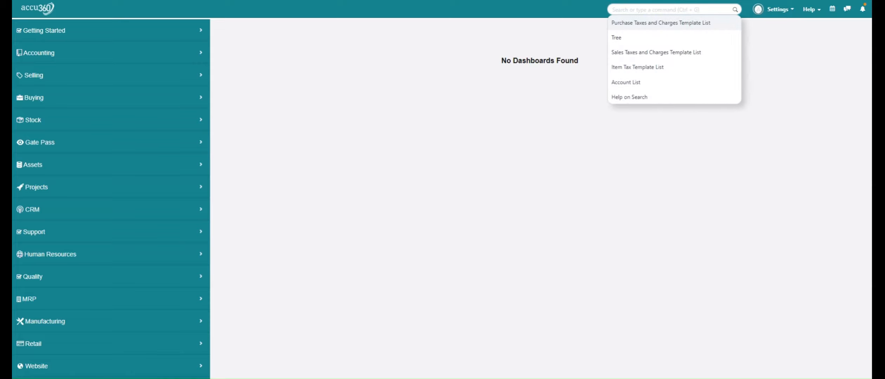
Step: Open the Chart of Accounts for Accu 360 and expand every account group in the tree
text(chart)
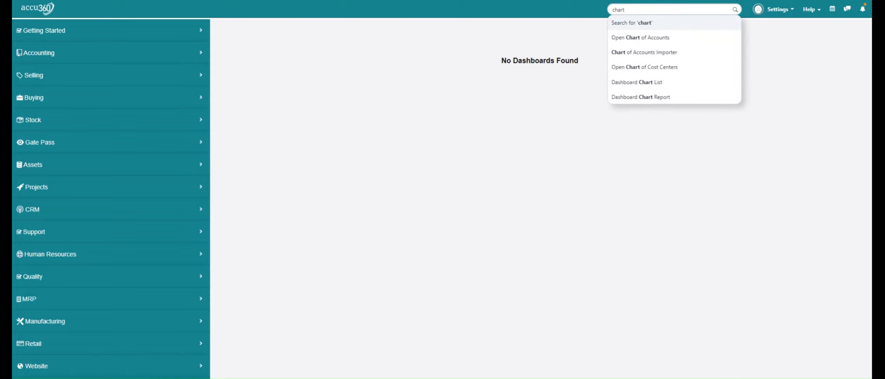
key(Down)
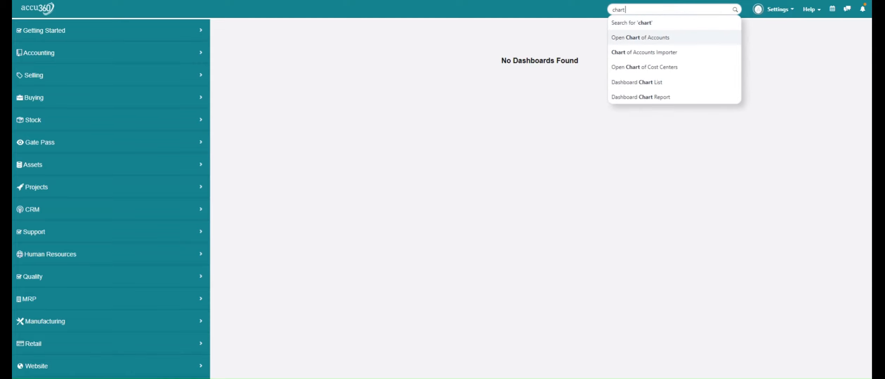
key(Return)
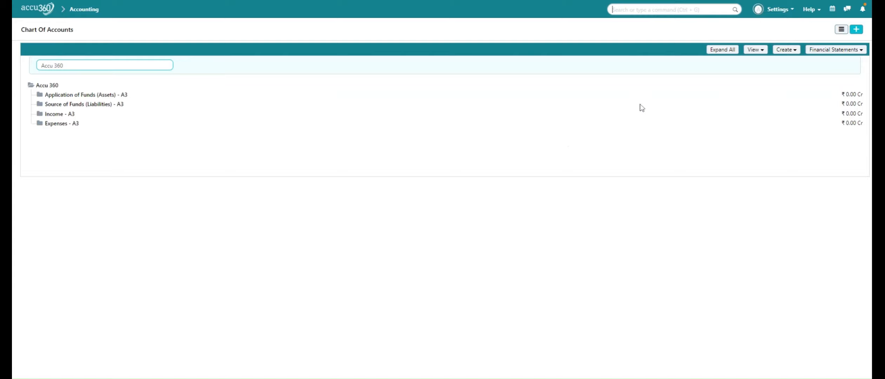
click(718, 52)
Step: Create a child account named "Mr. A's Capital" under the Capital Account group in Source of Funds (Liabilities)
scroll(225, 221, down, 6)
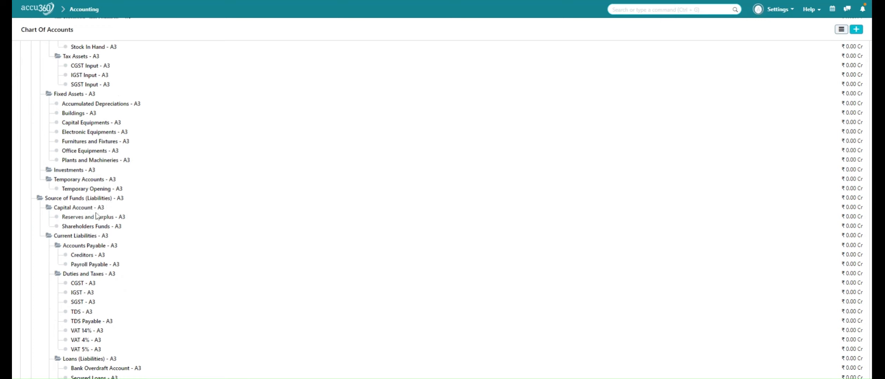
click(94, 209)
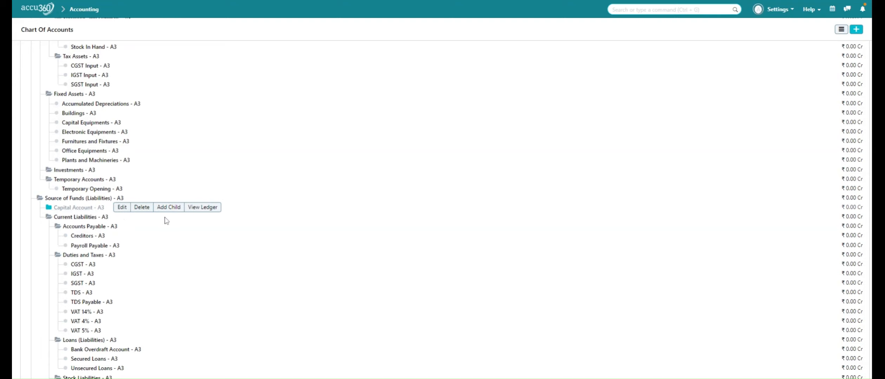
click(169, 209)
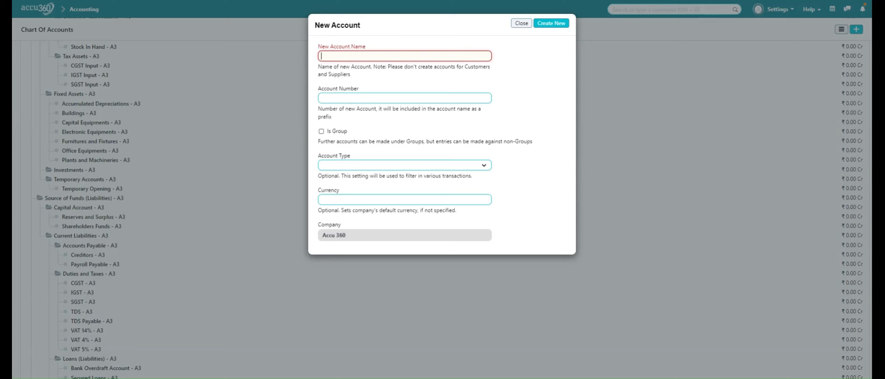
text(Mr.)
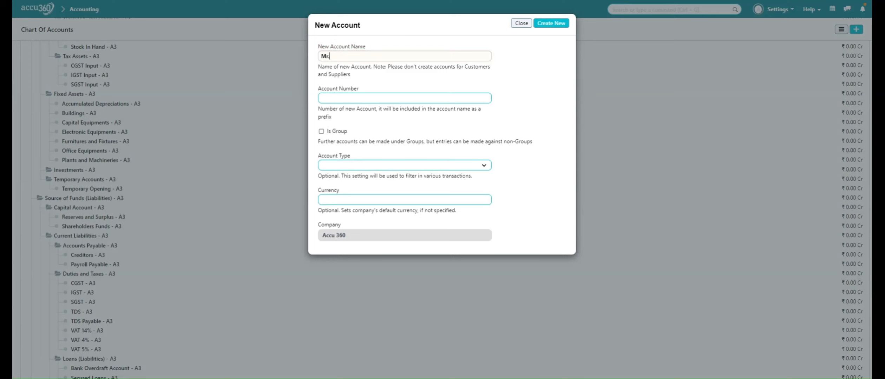
text( A's Capital)
click(551, 24)
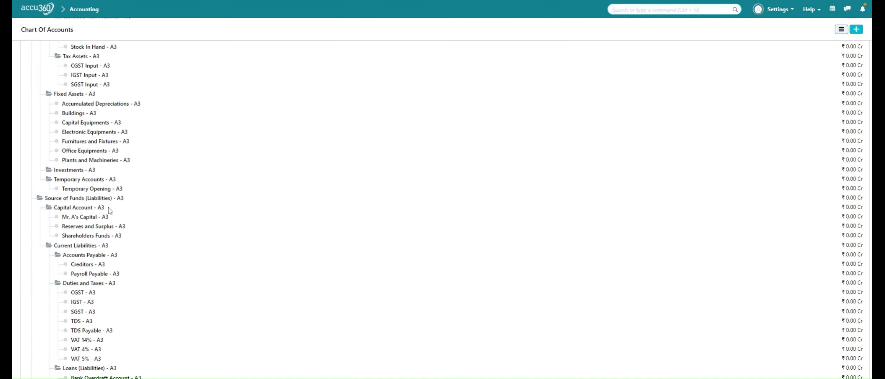
Step: Create a second child account named "Mr. B's Capital" under the Capital Account group
click(87, 207)
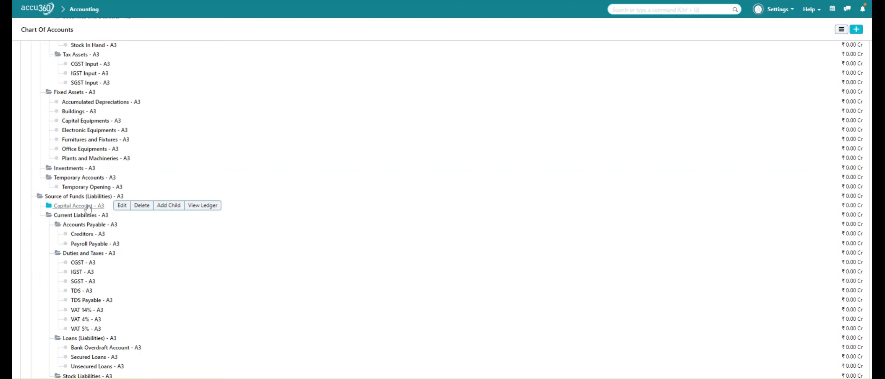
click(163, 206)
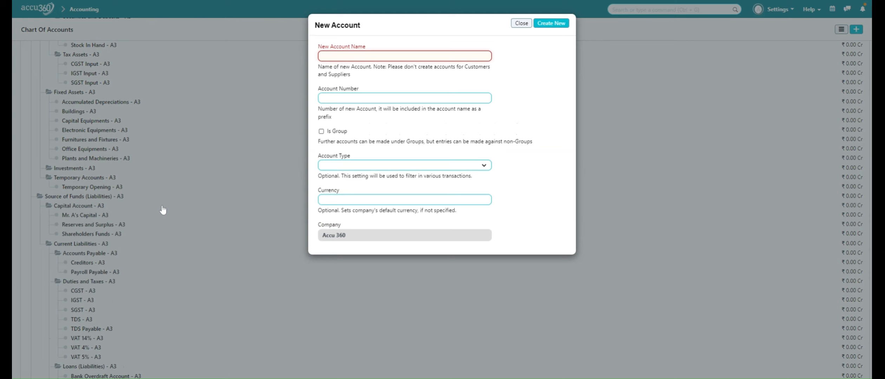
text(Mr)
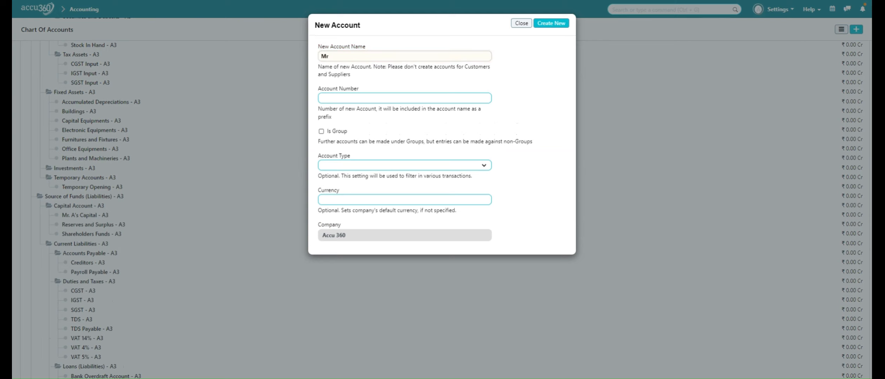
text(. B's Capital)
click(548, 24)
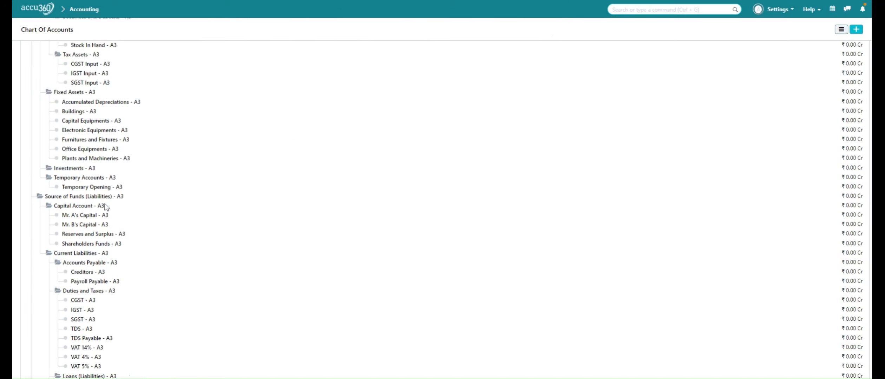
Step: Edit the Mr. A's Capital account, set its account type to Equity and save it
click(97, 216)
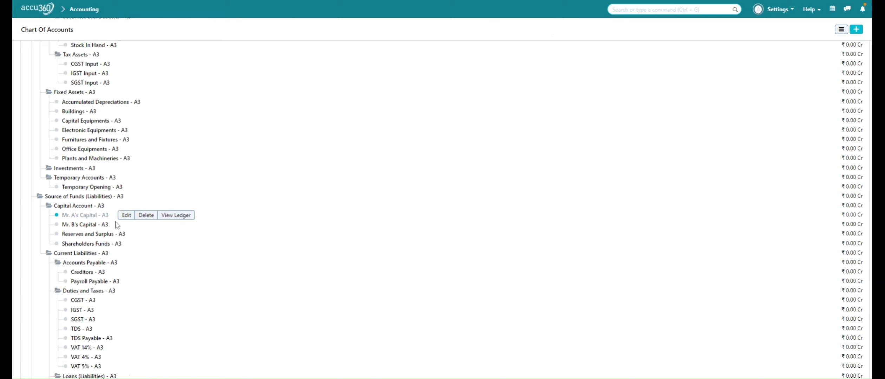
click(127, 216)
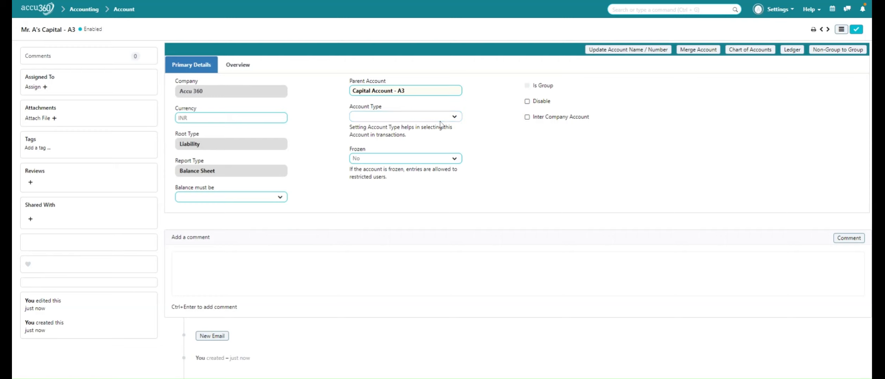
click(428, 153)
key(p)
key(c)
key(Down)
key(Down)
key(Down)
key(Down)
key(Down)
key(Down)
key(Down)
key(Down)
key(Down)
key(Down)
key(Down)
key(Down)
key(Down)
key(Down)
key(Down)
key(Up)
key(Up)
key(Up)
key(Up)
key(Up)
key(Up)
key(Up)
key(Up)
key(Up)
key(Up)
key(Up)
key(Up)
key(Up)
key(Up)
key(Up)
key(Up)
key(Up)
key(Up)
key(Up)
key(Up)
key(Down)
key(Down)
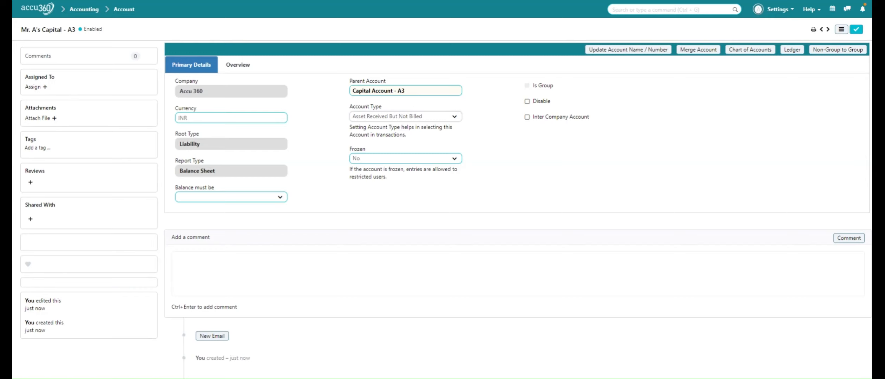
key(Down)
key(Down)
key(Down)
key(Down)
key(Down)
key(Down)
key(Down)
key(Down)
key(Down)
key(Down)
key(Down)
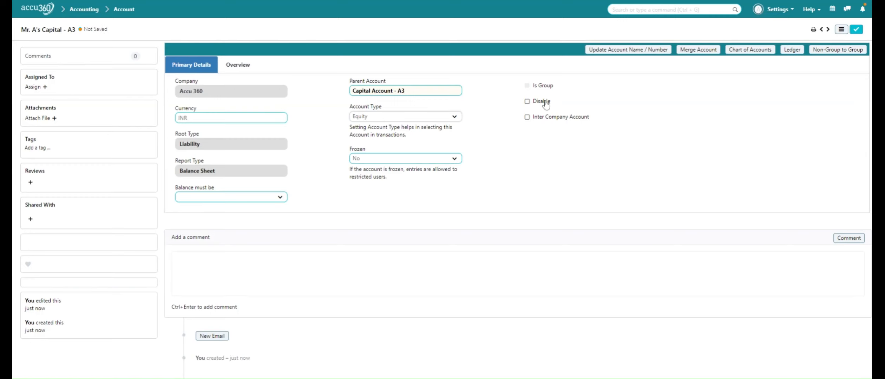
click(858, 32)
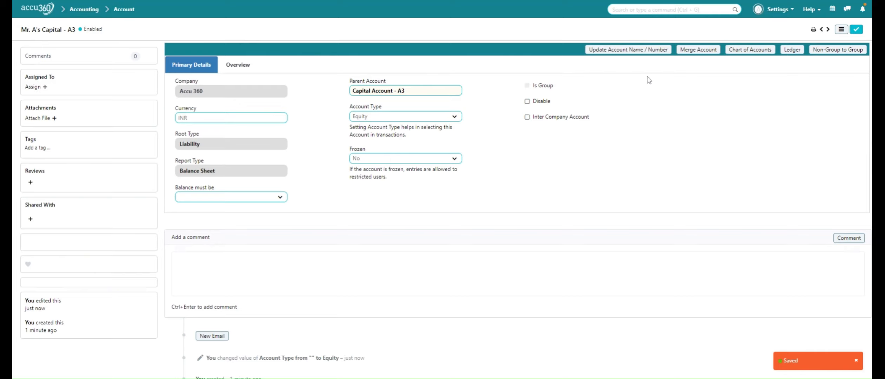
Step: Save the Mr. B's Capital account with account type Equity and return to the Chart of Accounts
click(746, 51)
scroll(232, 182, down, 5)
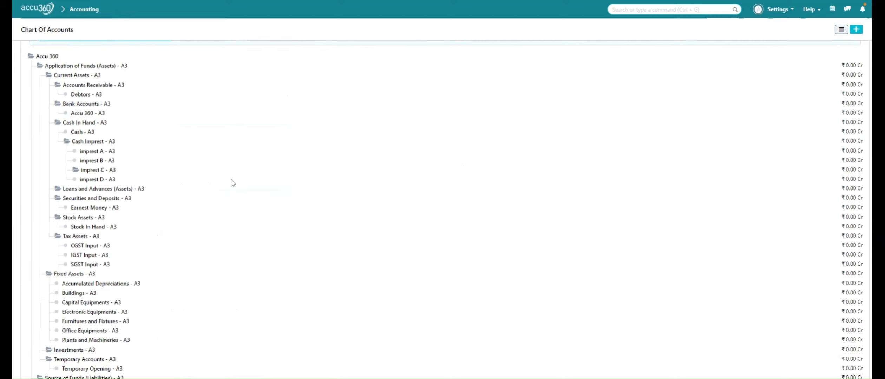
scroll(231, 183, down, 2)
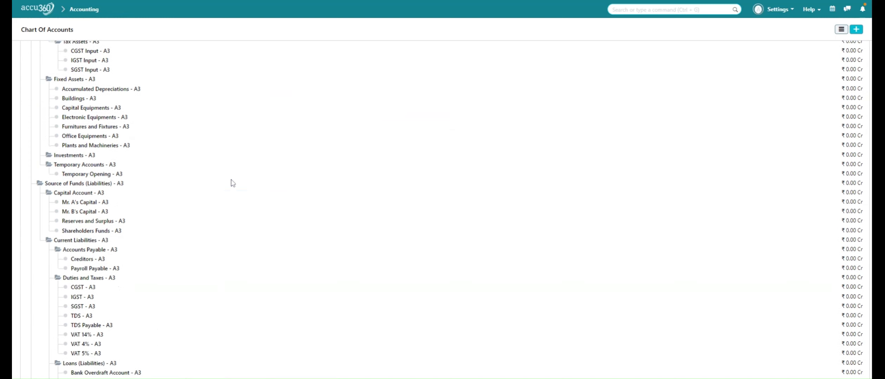
click(93, 212)
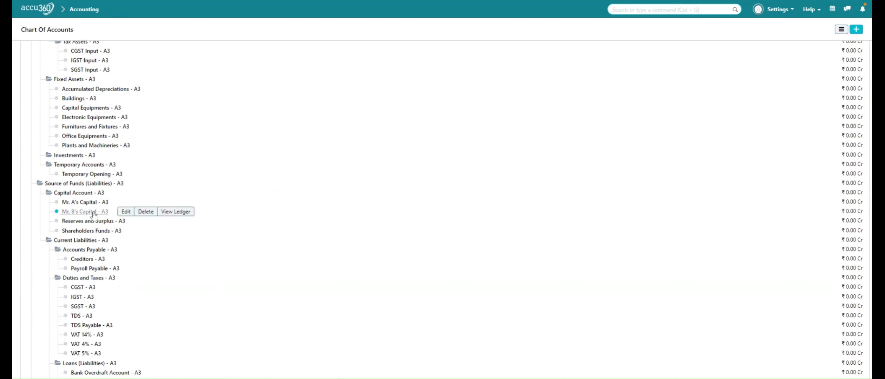
click(127, 212)
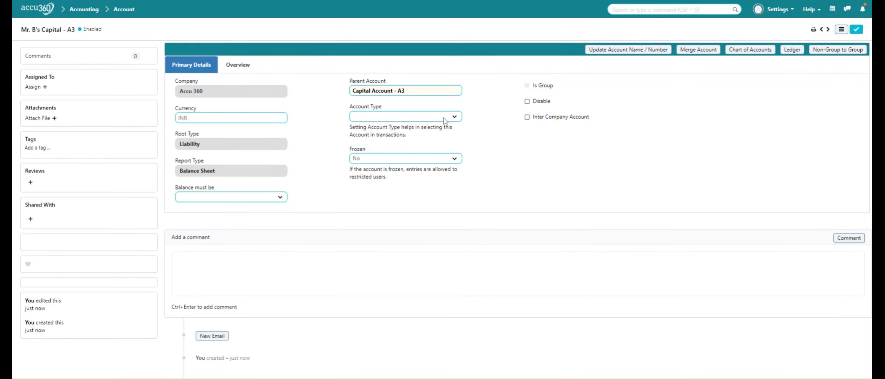
key(e)
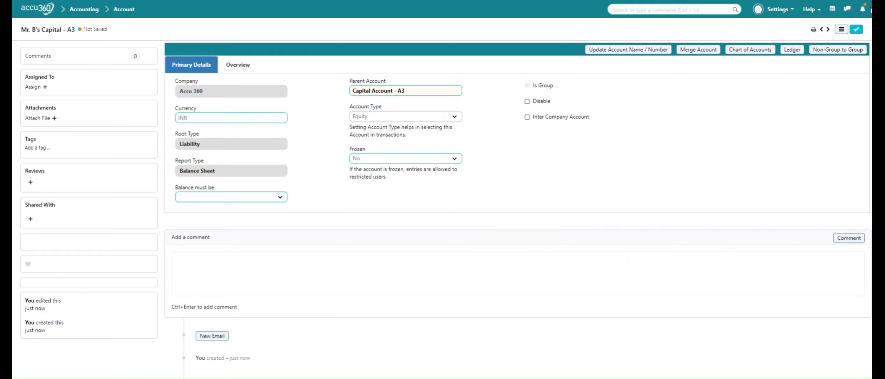
click(857, 30)
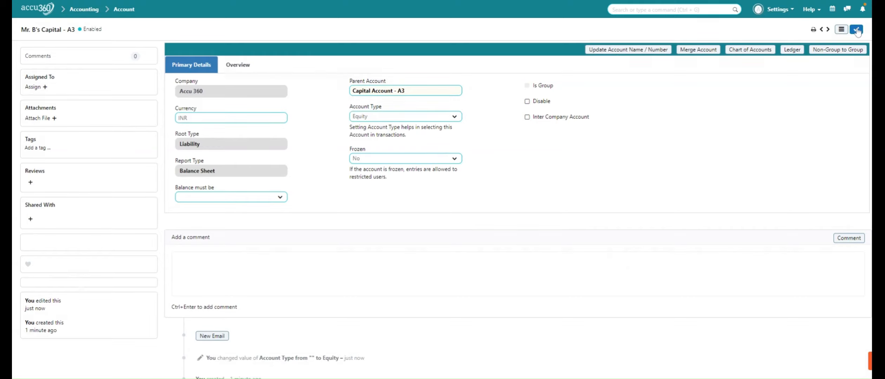
click(742, 53)
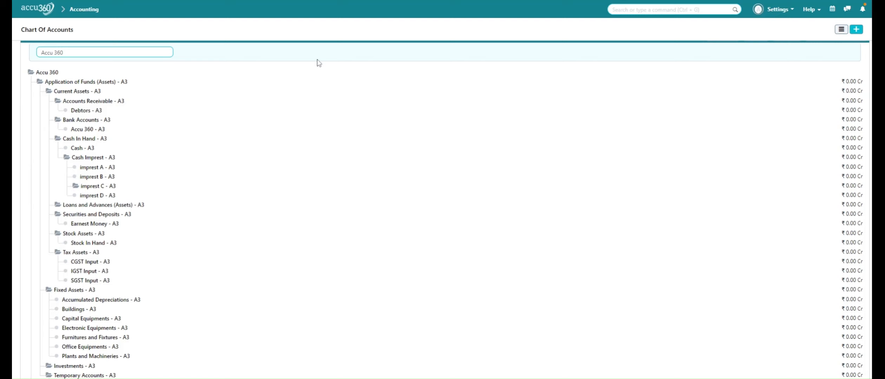
Step: Open the Journal Entry list from the Accounting module's General Ledger section and start a new journal entry
click(48, 15)
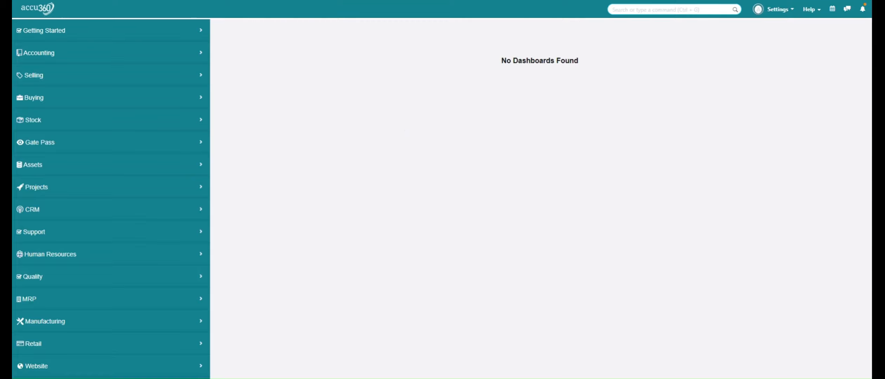
click(157, 61)
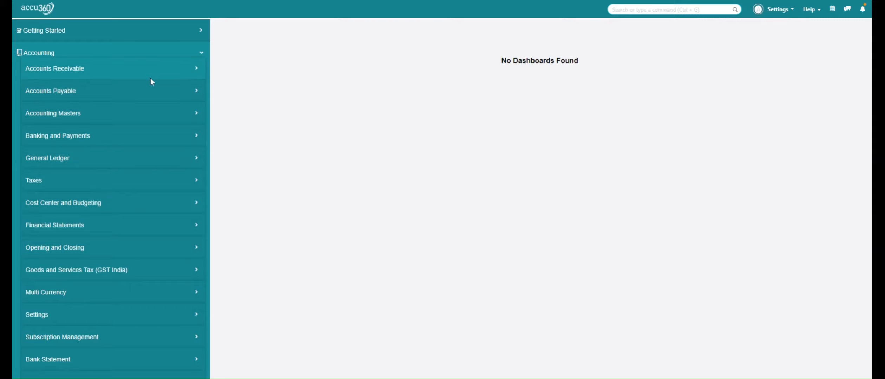
click(98, 159)
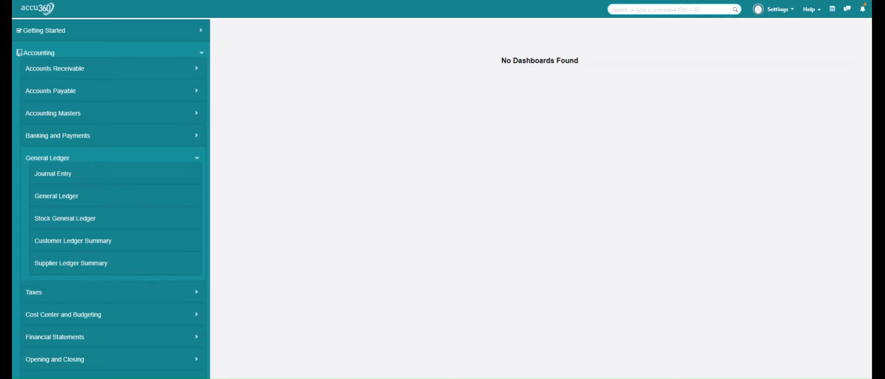
click(96, 178)
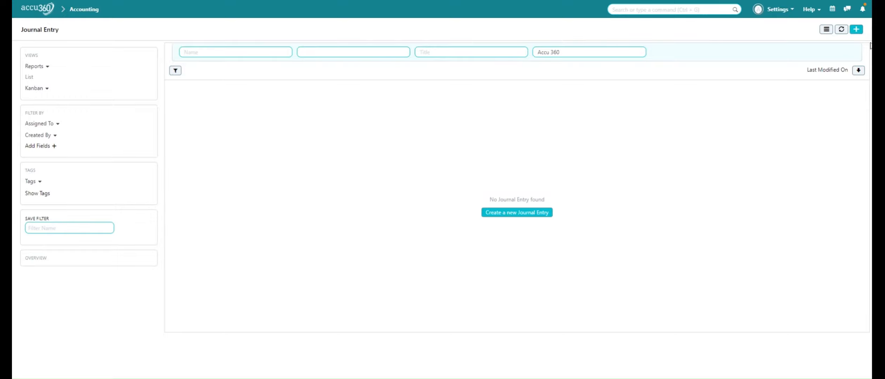
click(856, 31)
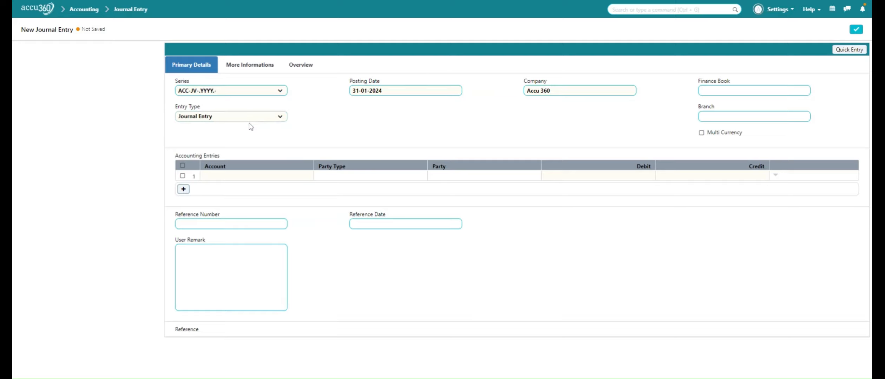
Step: Set the journal entry's type to Cash Entry and delete the Cash - A3 row from the accounting entries
click(245, 146)
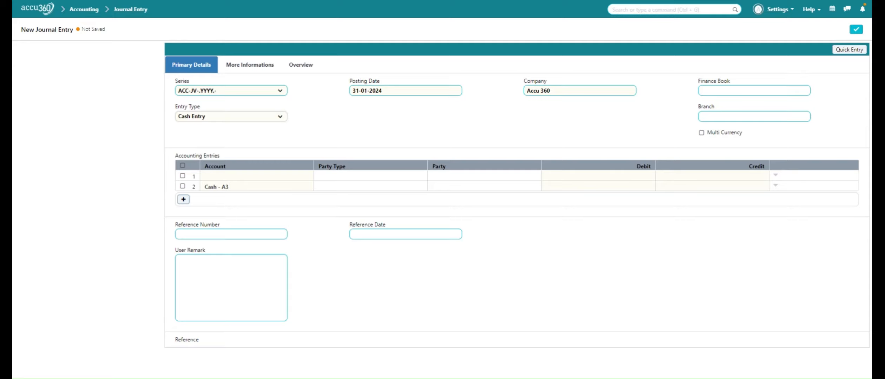
click(183, 186)
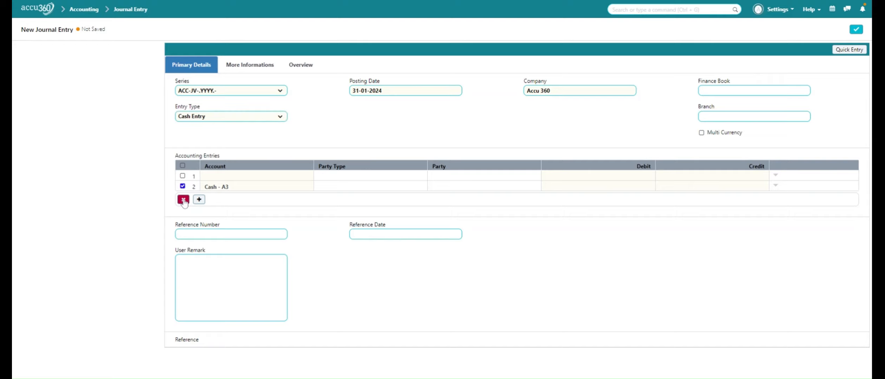
click(184, 200)
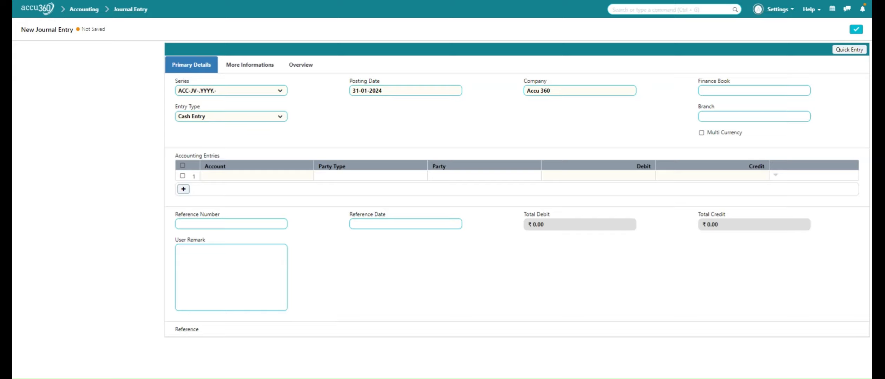
Step: Set the account in the first accounting entries row to Mr. A's Capital - A3
click(297, 180)
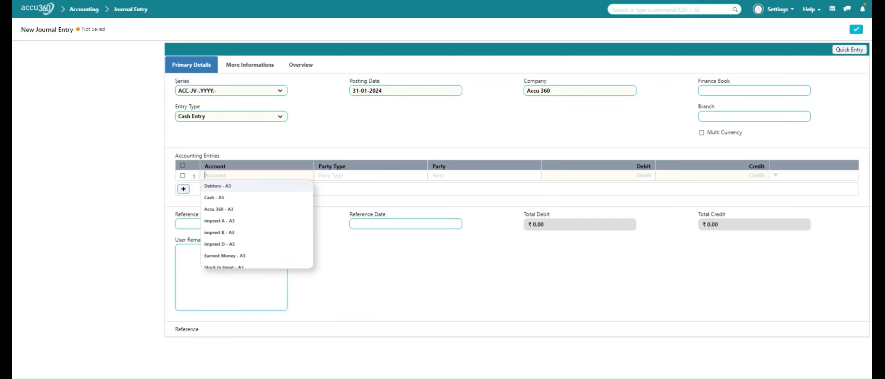
text(mr)
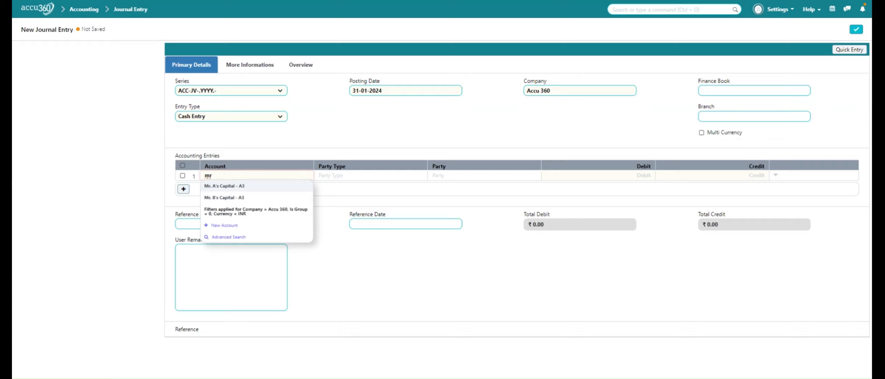
click(287, 187)
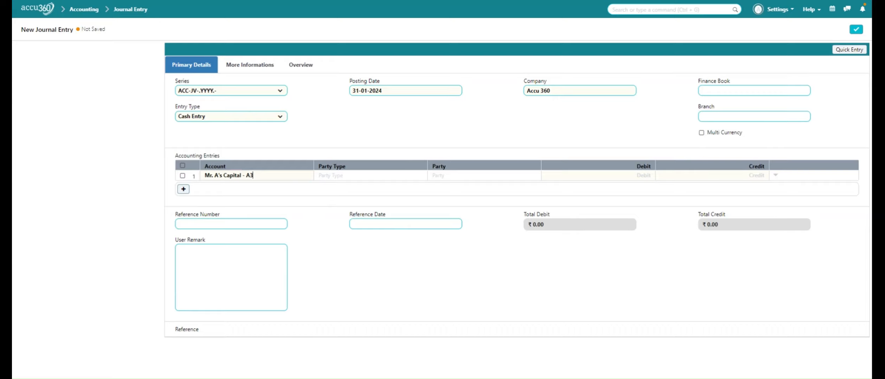
Step: Credit Mr. A's Capital - A3 with 5,00,000 and add a second accounting row for Mr. B's Capital - A3
text(5,00,000)
click(184, 189)
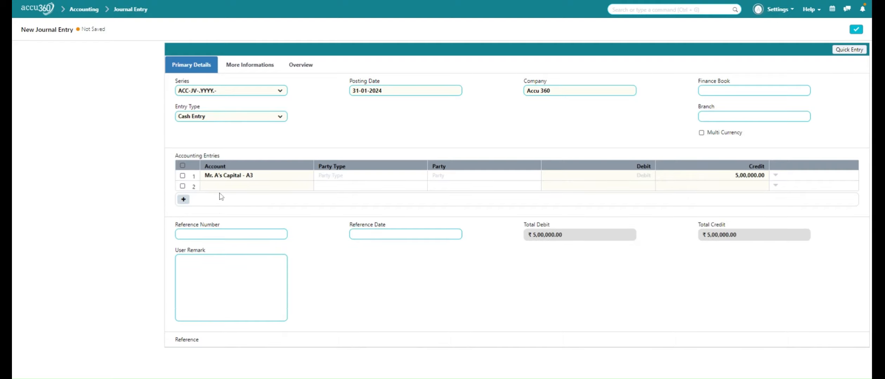
click(236, 186)
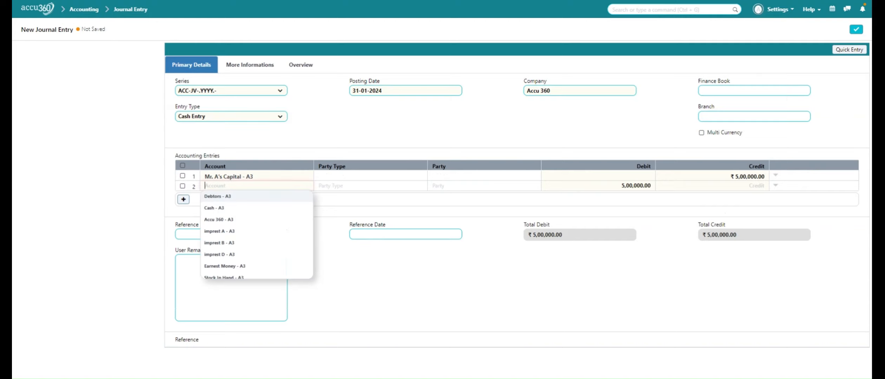
text(mr)
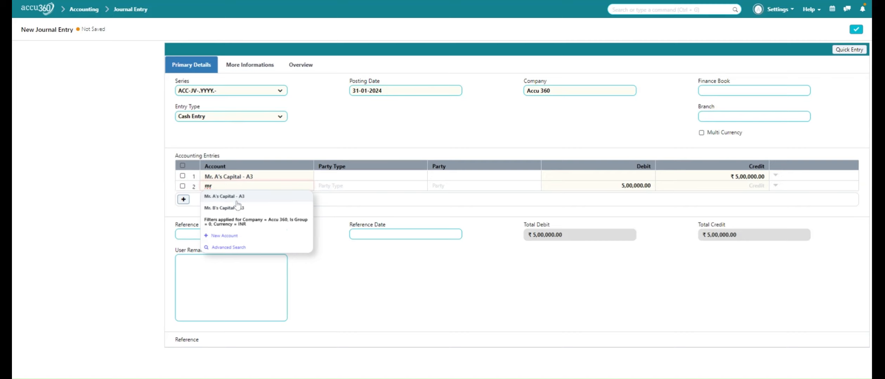
click(231, 208)
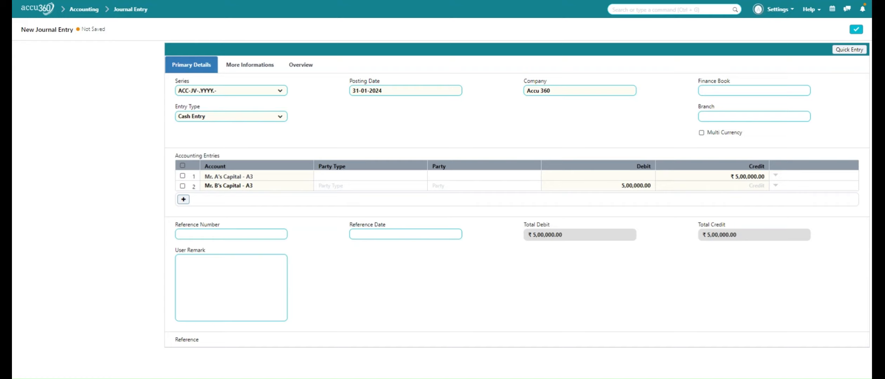
Step: Clear the debit amount in the Mr. B's Capital row and set its credit to 5,00,000
click(634, 185)
key(BackSpace)
key(Tab)
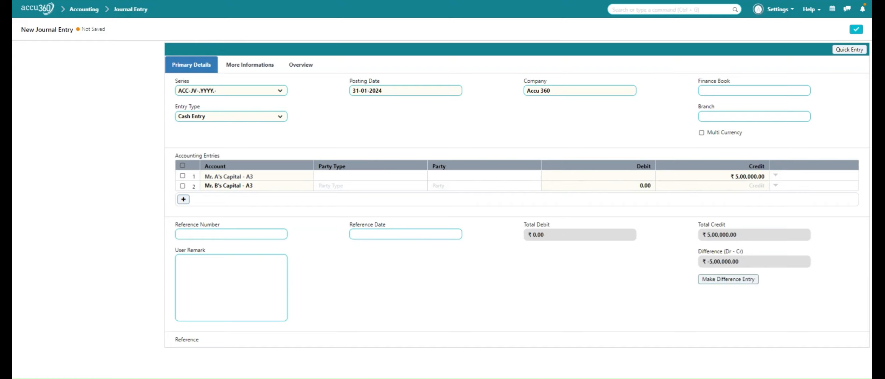
text(500000)
click(709, 201)
Step: Add a third accounting row that debits Cash - A3 with 10,00,000
click(183, 199)
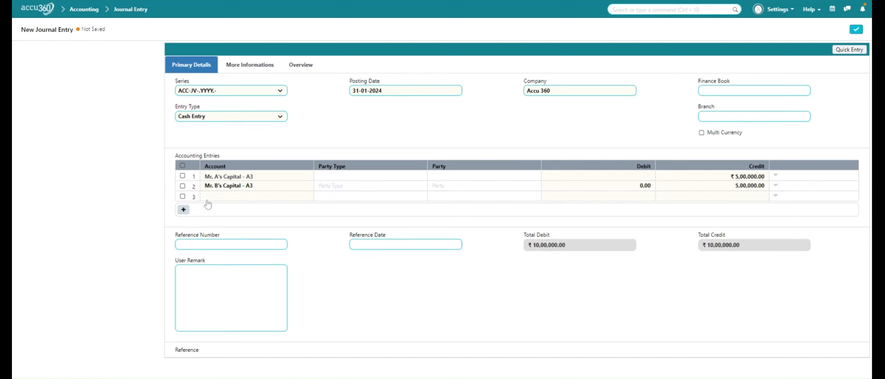
click(232, 198)
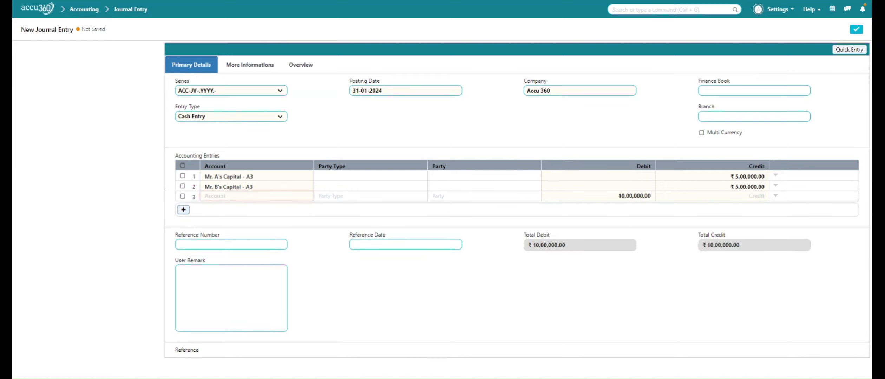
text(cas)
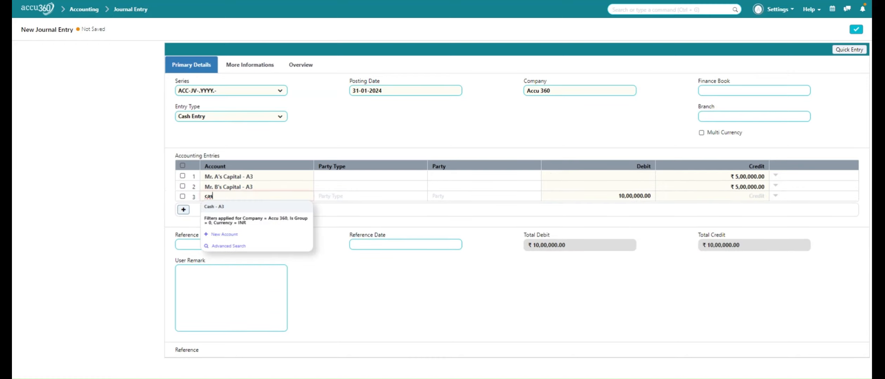
click(232, 209)
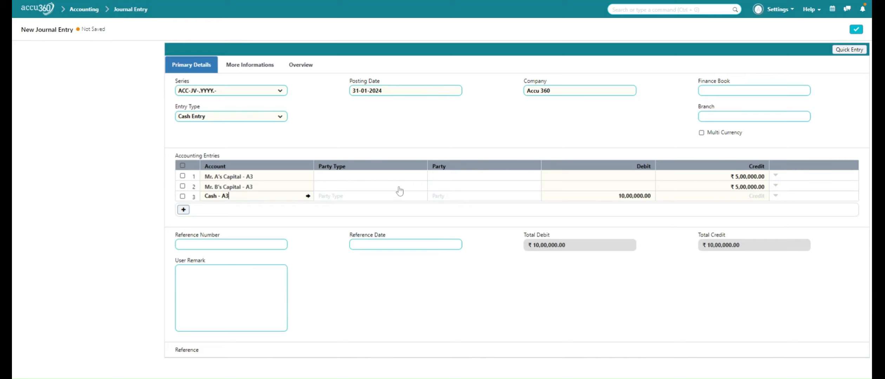
Step: Save the cash journal entry without a party type and permanently submit it
click(375, 177)
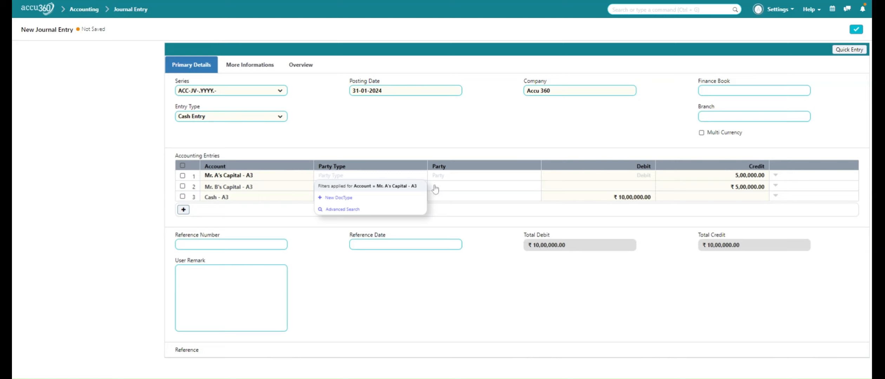
key(Tab)
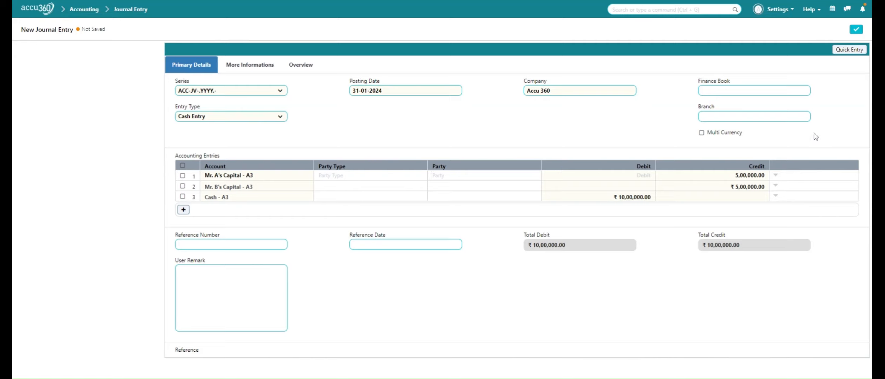
click(855, 33)
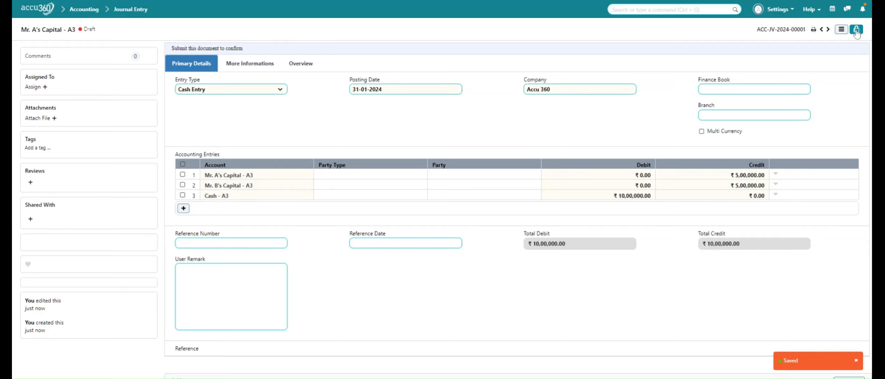
click(856, 30)
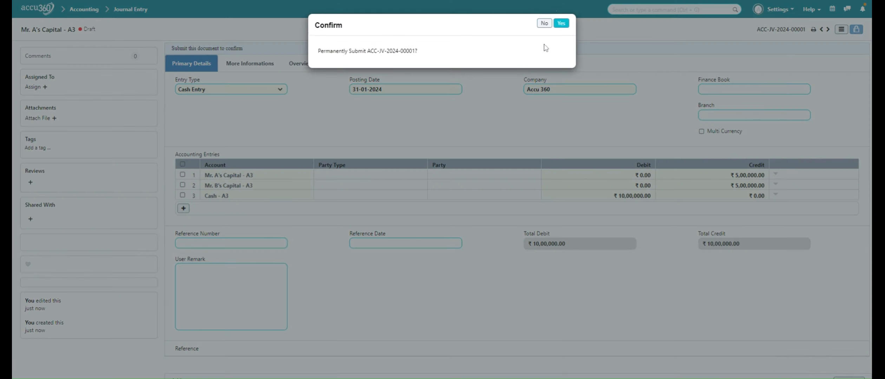
click(561, 24)
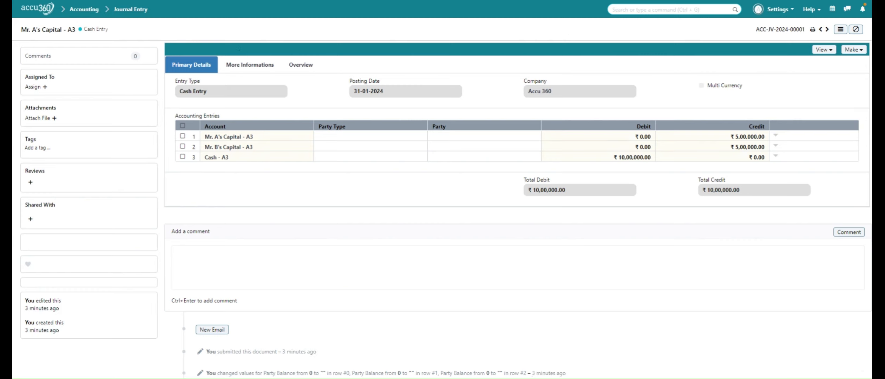
Step: Open the submitted entry's ledger and review the debit and credit postings for Cash and both capital accounts
click(825, 50)
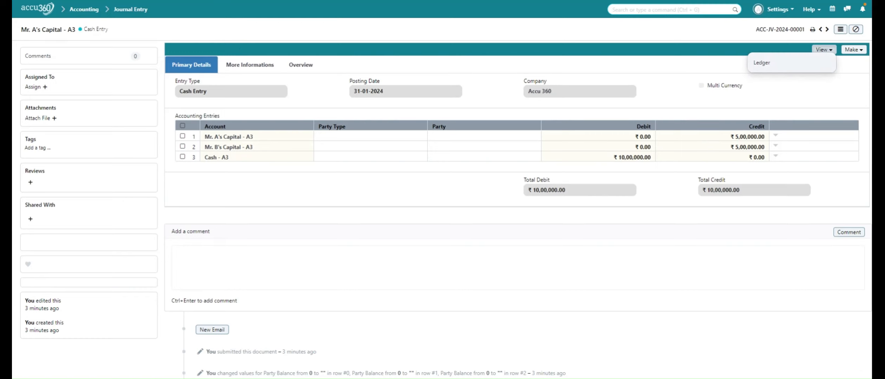
click(818, 64)
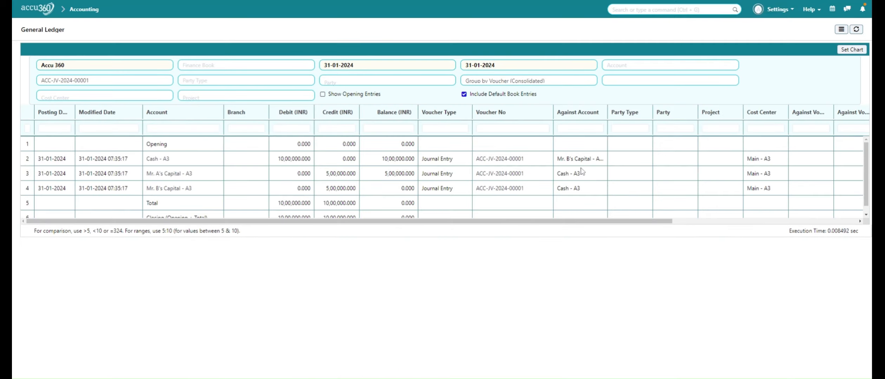
scroll(546, 157, down, 1)
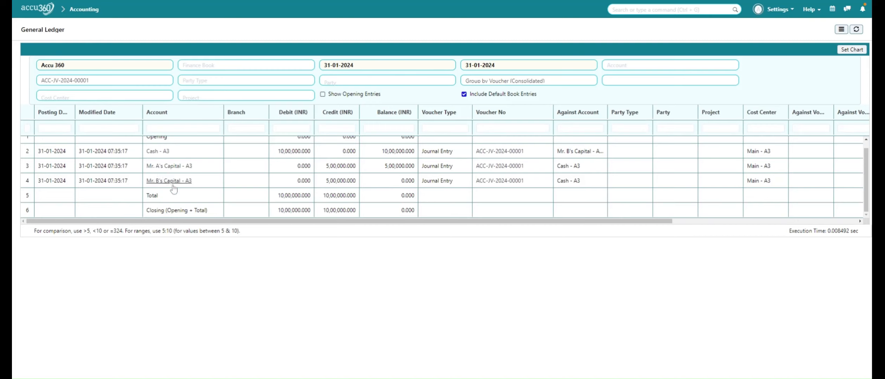
scroll(385, 200, up, 1)
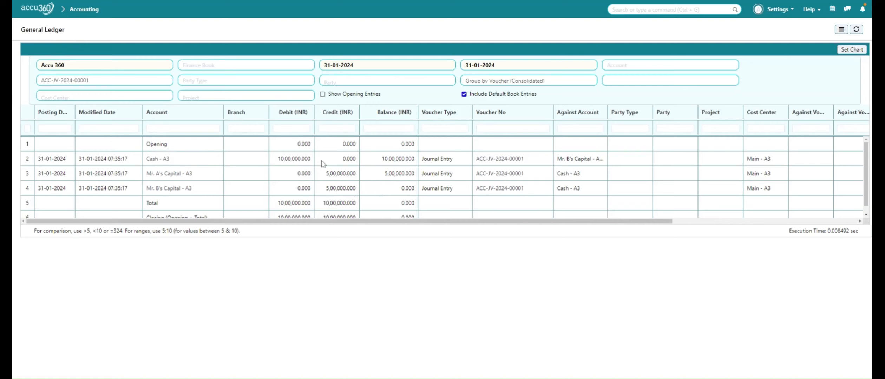
scroll(322, 162, down, 1)
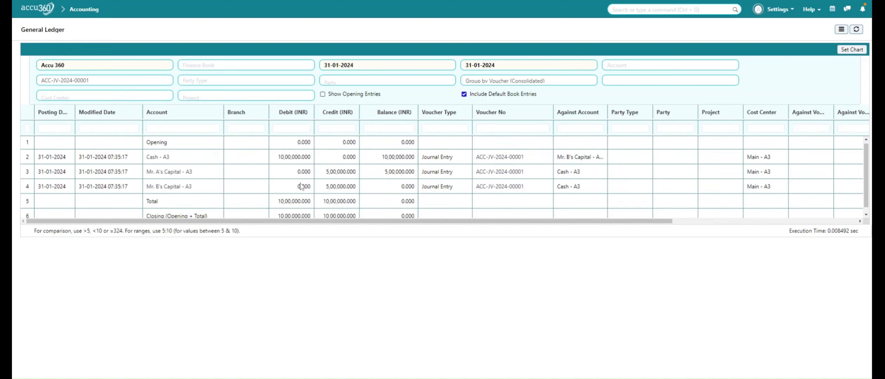
scroll(306, 166, down, 1)
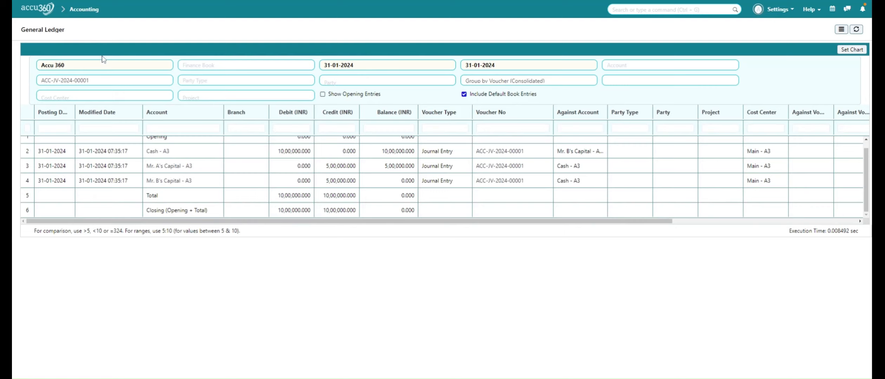
Step: Return to the home page, search for the Journal Entry list and start another new journal entry from it
click(42, 18)
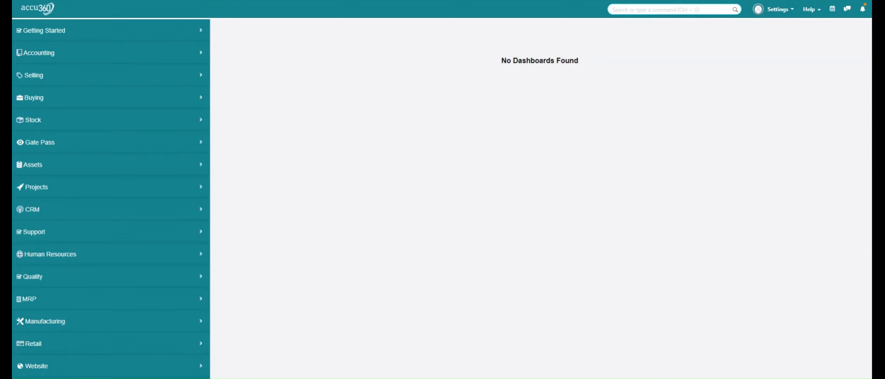
click(667, 10)
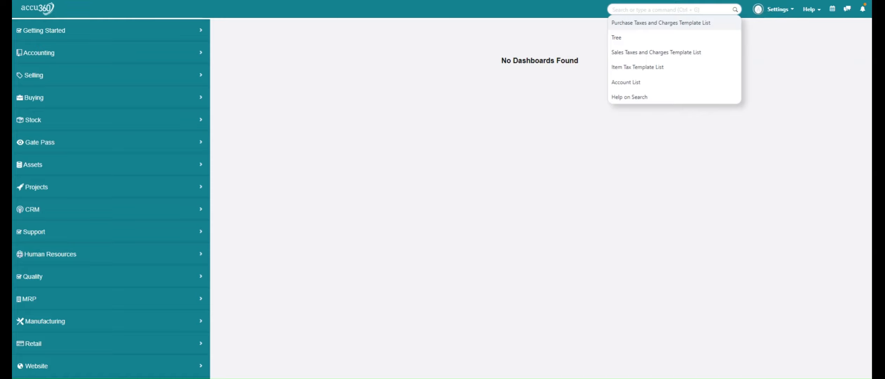
text(journa)
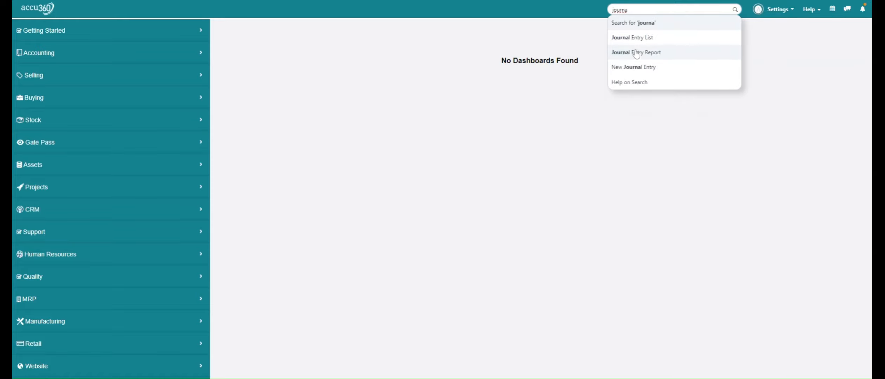
click(629, 44)
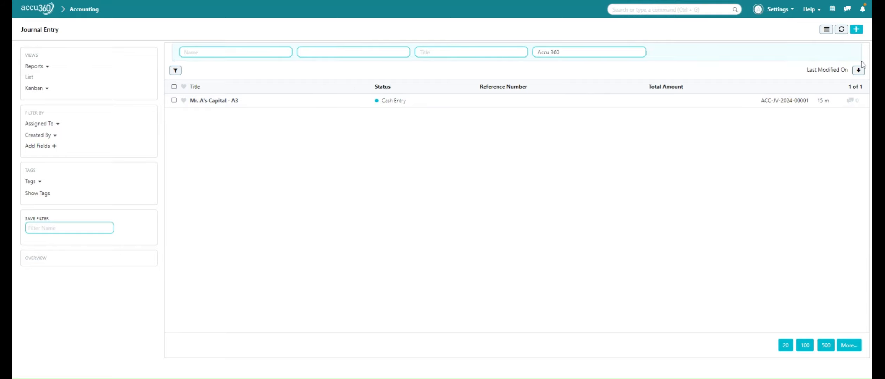
click(860, 32)
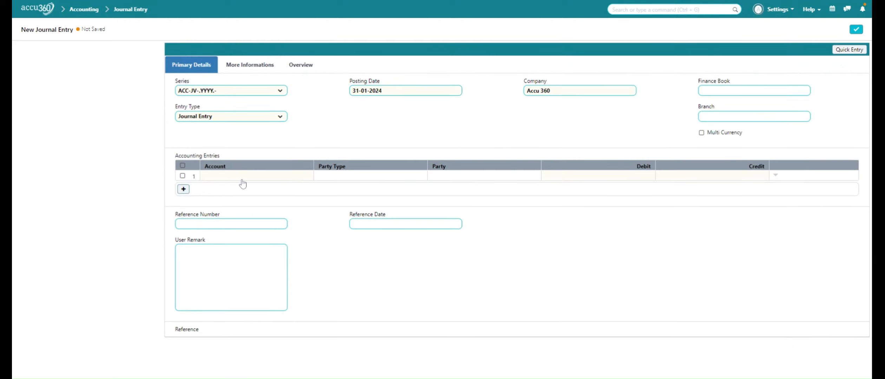
Step: Set the entry type to Cash Entry and choose Mr. A's Capital - A3 as the first row's account
click(280, 127)
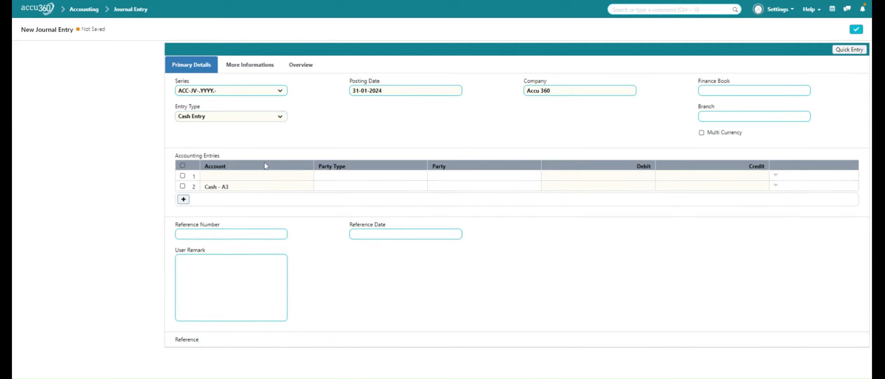
click(256, 178)
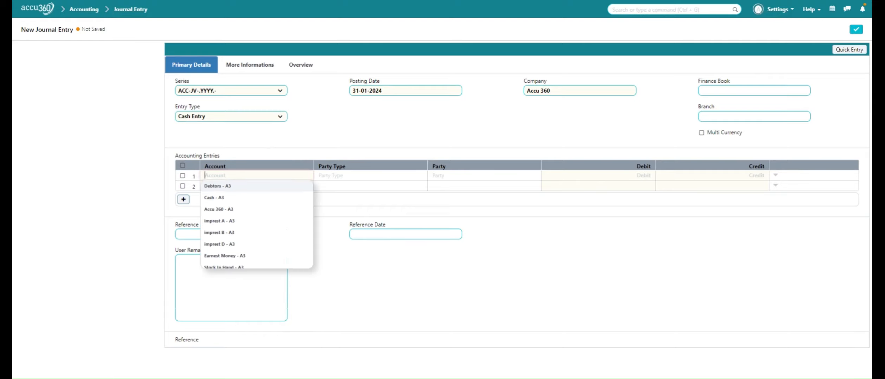
text(mr)
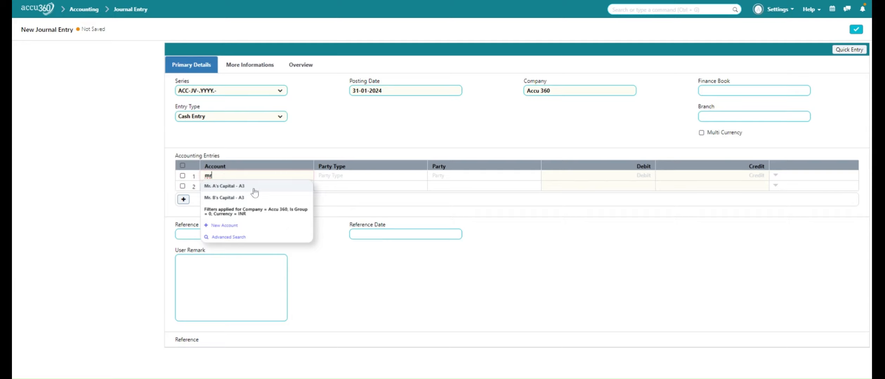
click(253, 191)
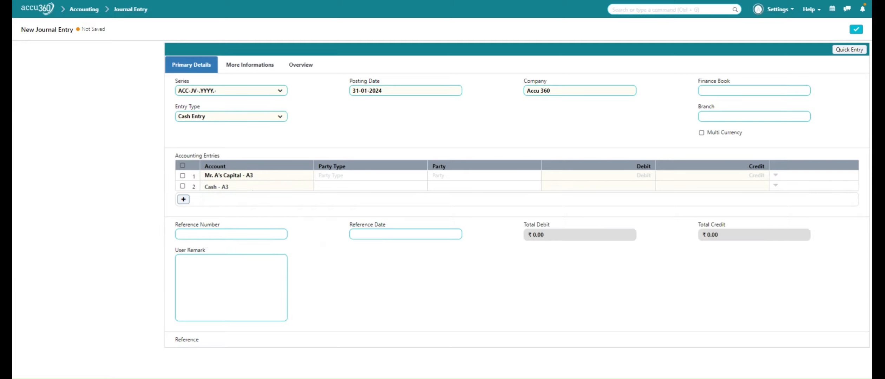
Step: Credit Mr. A's Capital with 1,00,000 and debit the Cash - A3 row with 1,00,000
text(100000)
click(615, 187)
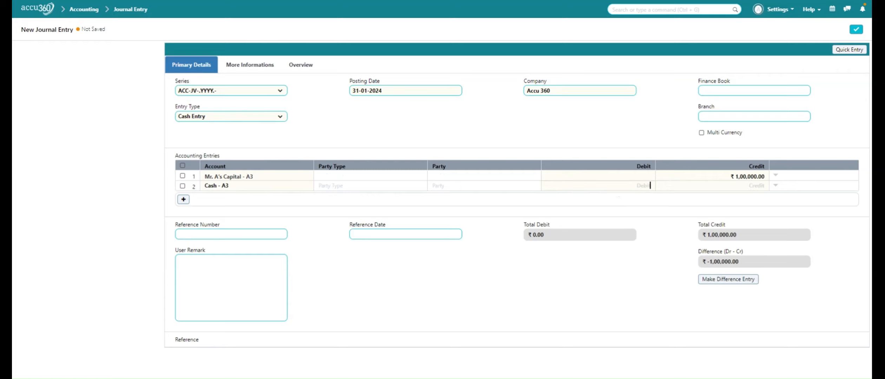
text(100000)
click(656, 226)
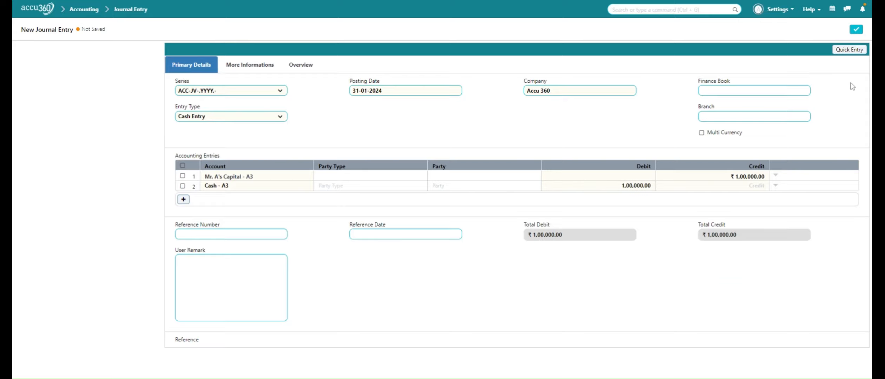
Step: Save the additional capital journal entry and permanently submit it
click(856, 31)
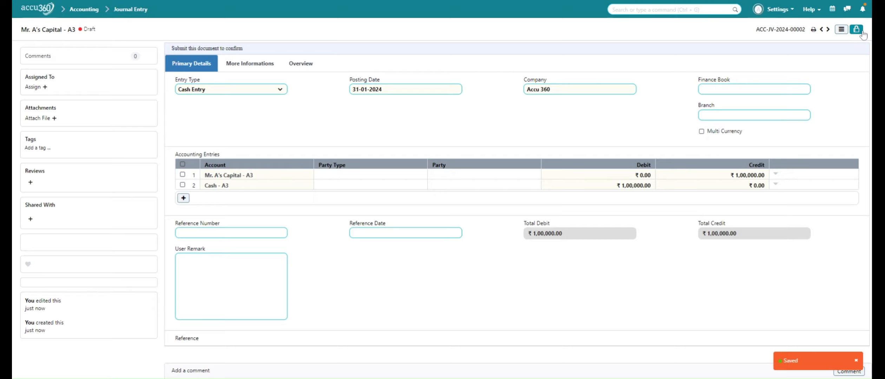
click(862, 31)
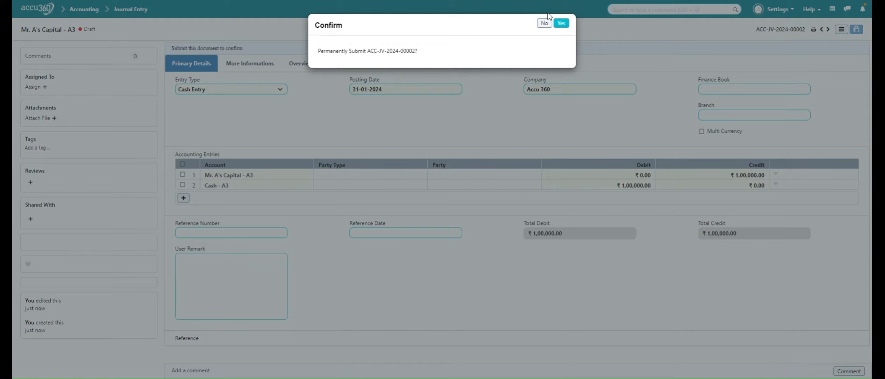
click(561, 23)
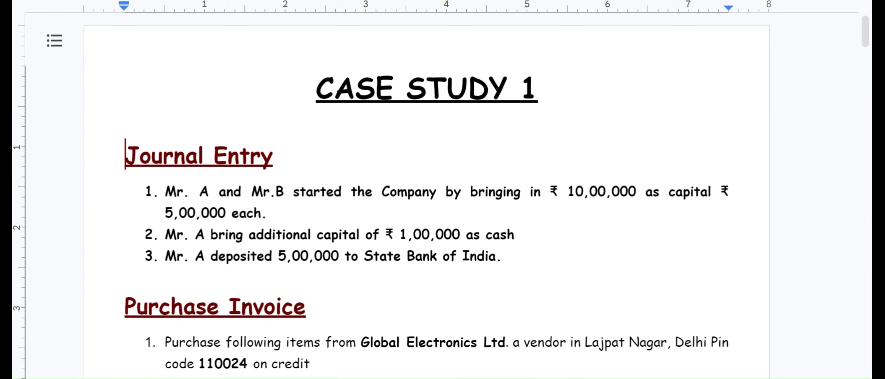
Step: Switch to the Case Study 1 document and highlight the third journal entry item about depositing 5,00,000 to State Bank of India
drag(165, 256, 422, 256)
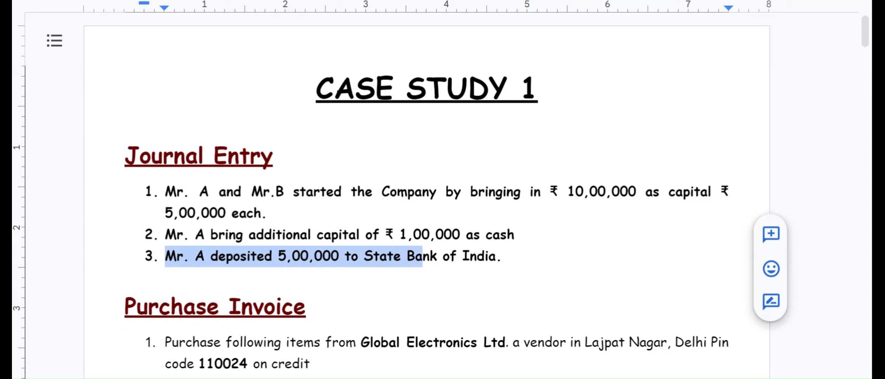
Step: Switch to Accu360, open the Chart of Accounts and expand all account groups to find the bank accounts
click(503, 256)
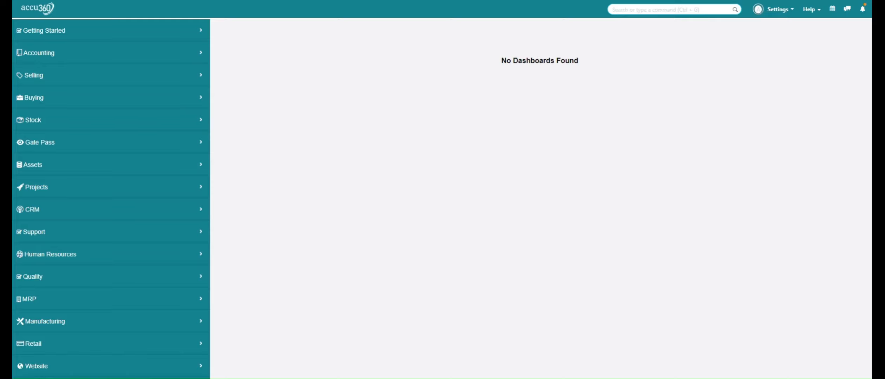
click(644, 10)
text(chart)
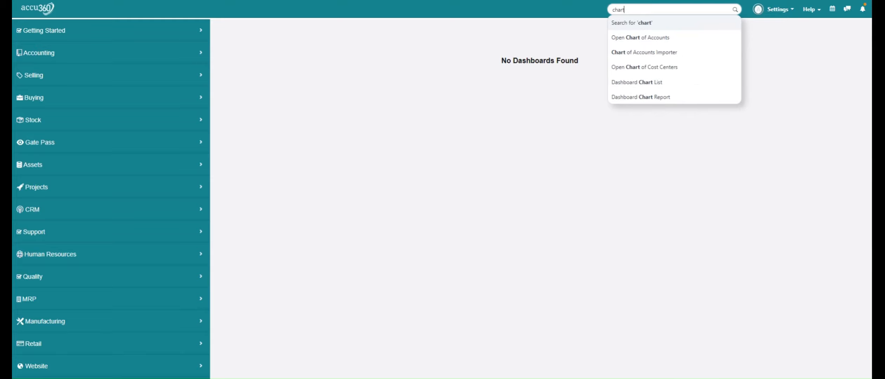
click(645, 38)
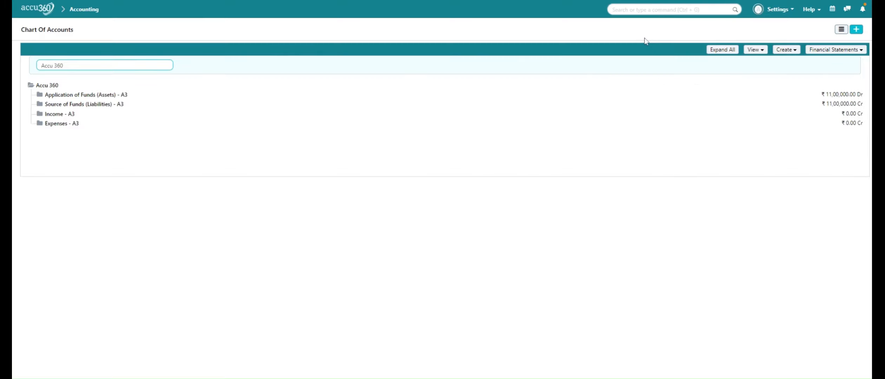
click(718, 52)
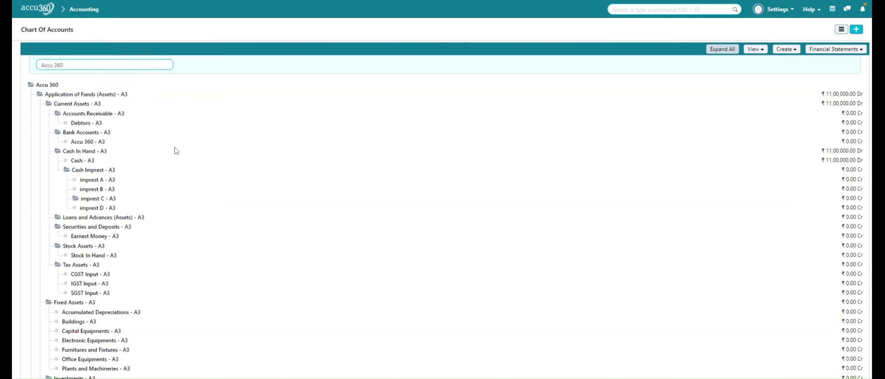
scroll(174, 147, down, 2)
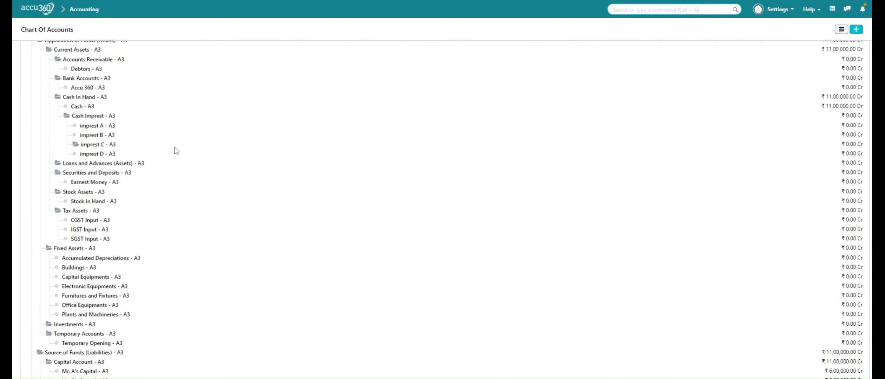
scroll(174, 147, down, 1)
scroll(174, 147, up, 2)
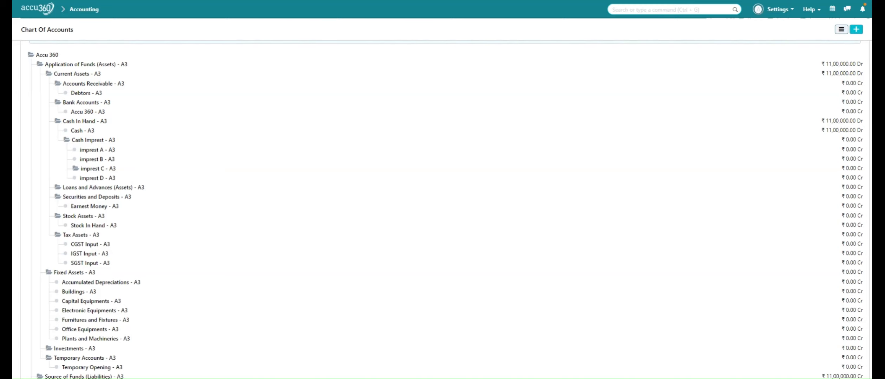
Step: Edit the Accu 360 - A3 account under Bank Accounts, rename it "State bank of India" and save it
click(96, 113)
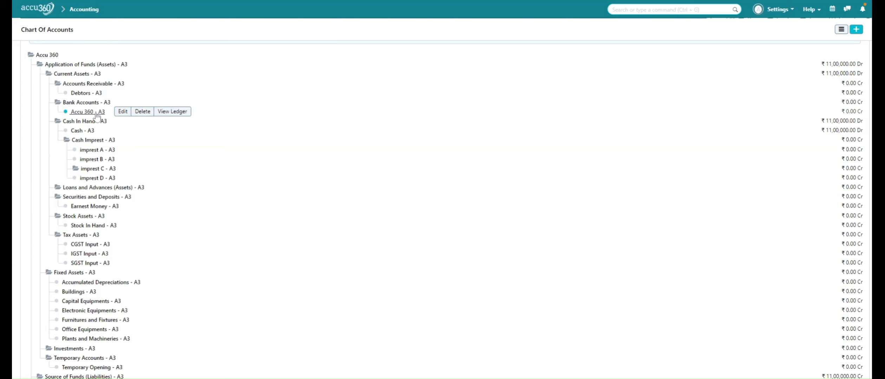
click(123, 112)
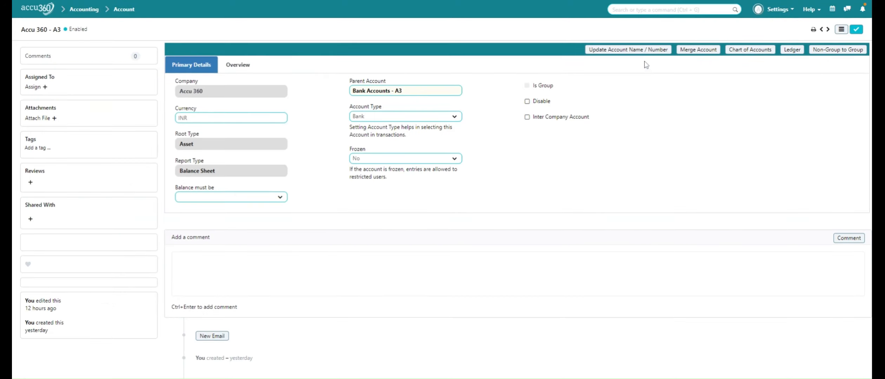
click(628, 50)
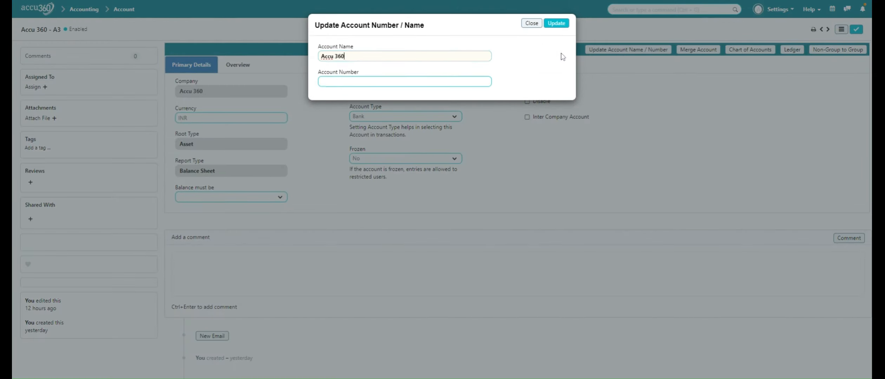
key(BackSpace)
key(BackSpace)
key(BackSpace)
key(BackSpace)
key(BackSpace)
key(BackSpace)
key(BackSpace)
key(BackSpace)
text(State bank of India)
click(559, 24)
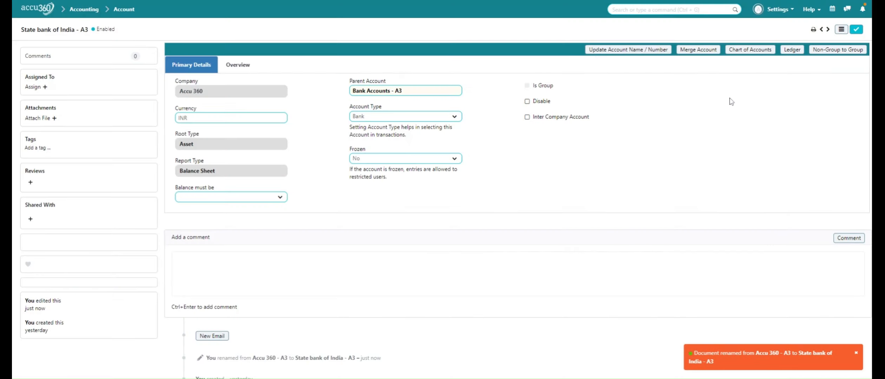
click(856, 29)
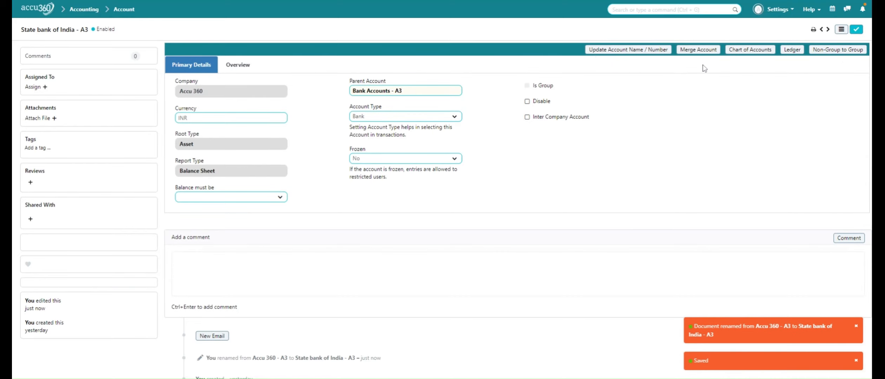
Step: Return to the Chart of Accounts and reload the session
click(750, 53)
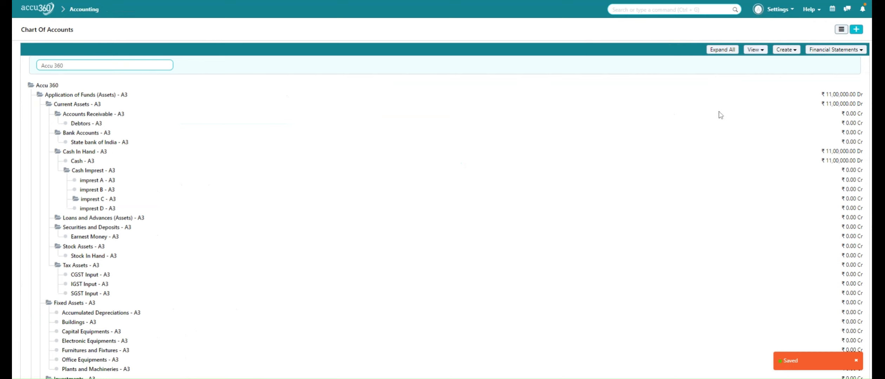
click(788, 9)
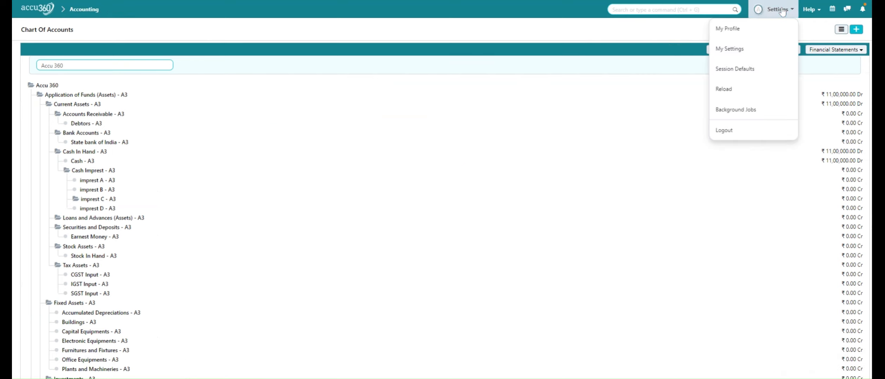
click(750, 92)
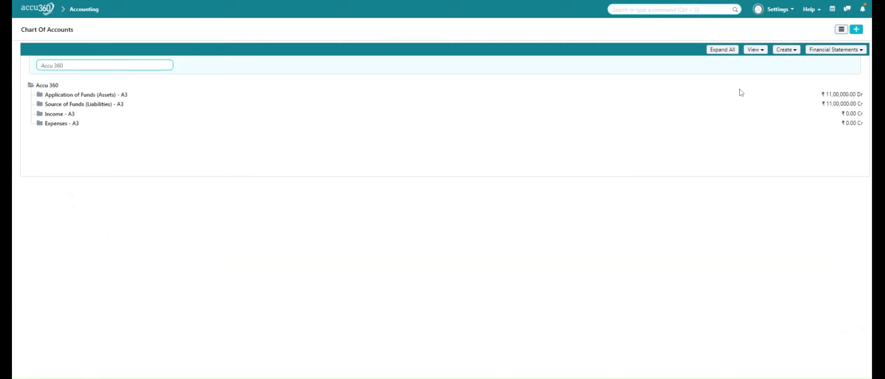
Step: Find the Journal Entry list from the home page and start a new journal entry
click(31, 8)
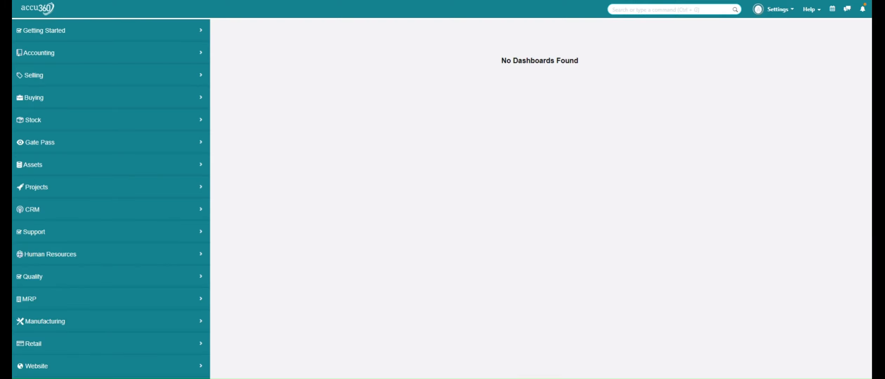
click(627, 9)
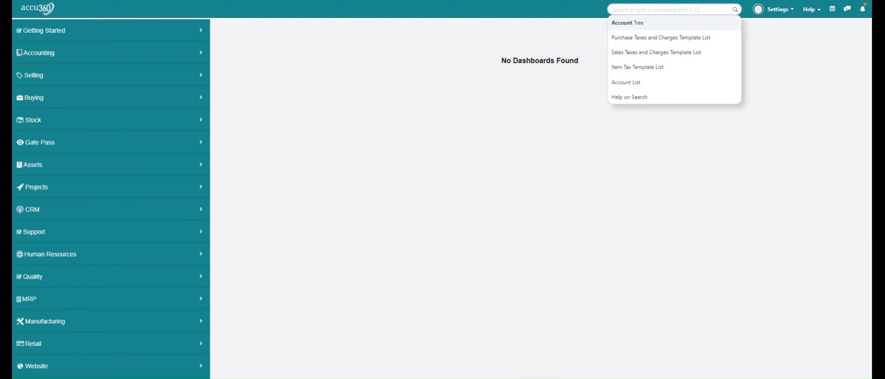
text(journa)
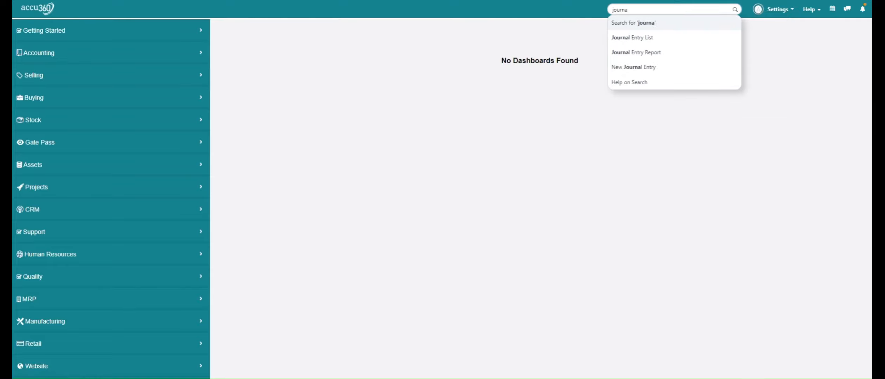
click(640, 37)
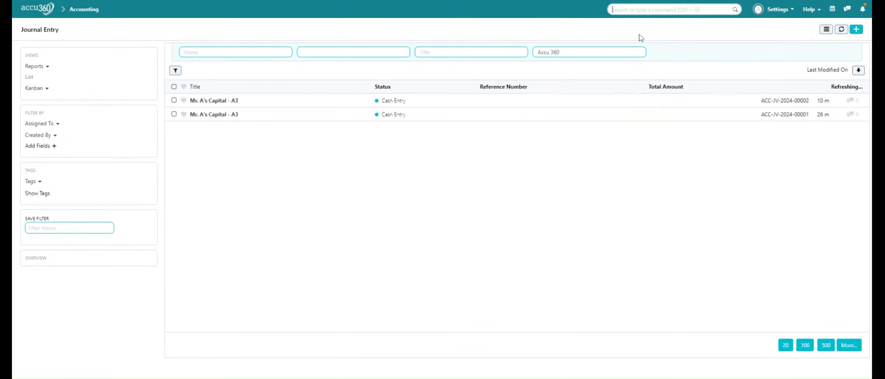
click(857, 30)
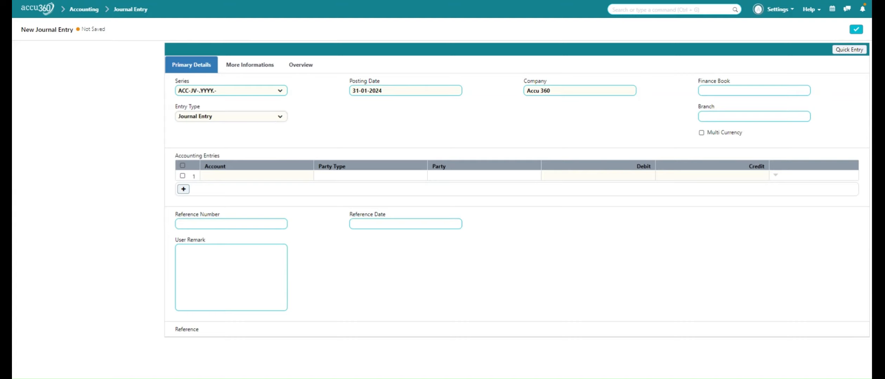
Step: Set the entry type to Contra Entry and debit State bank of India - A3 with 5,00,000 in the first row
click(258, 178)
click(263, 180)
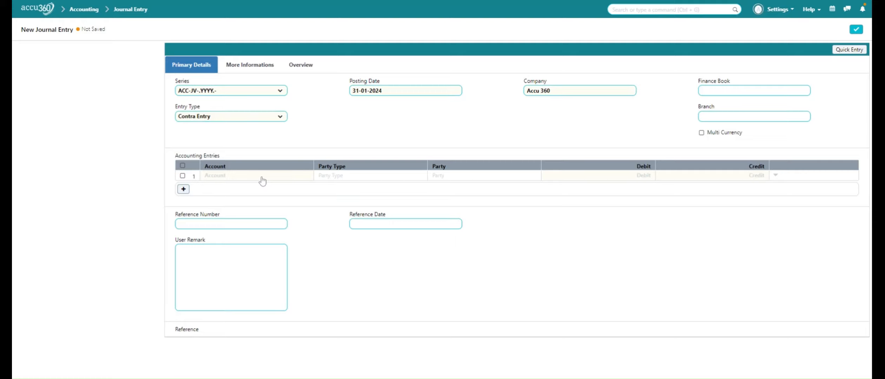
text(stat)
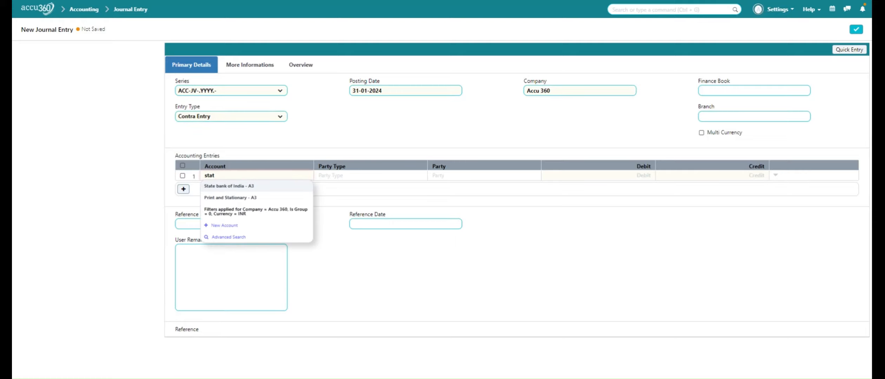
click(263, 186)
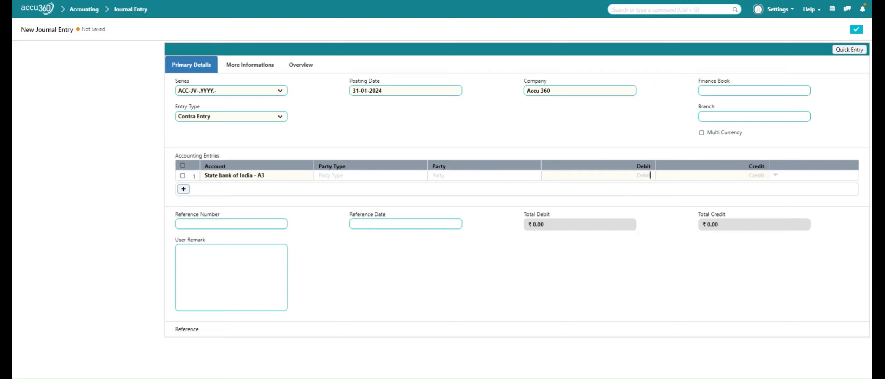
text(500000)
Step: Add a second accounting row that credits the Cash - A3 account with 5,00,000
click(183, 189)
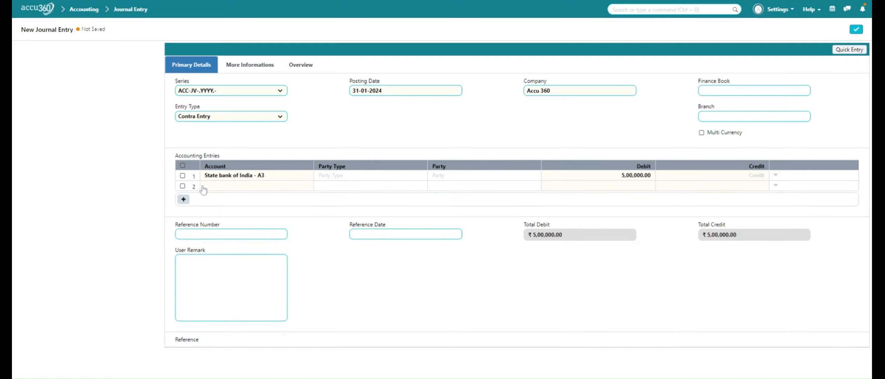
click(203, 187)
text(c)
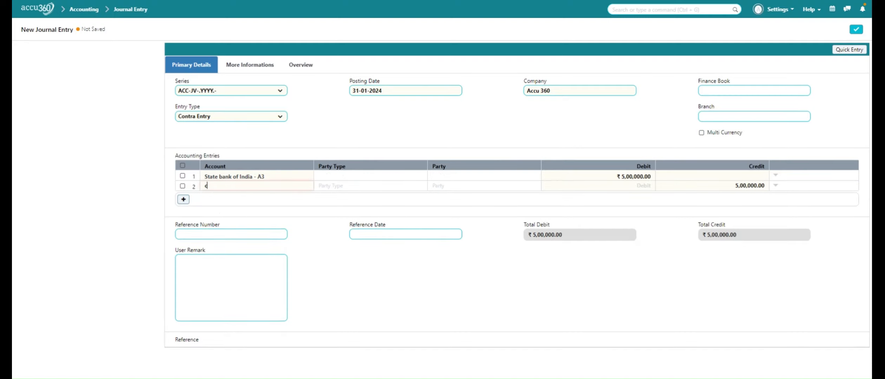
text(ash)
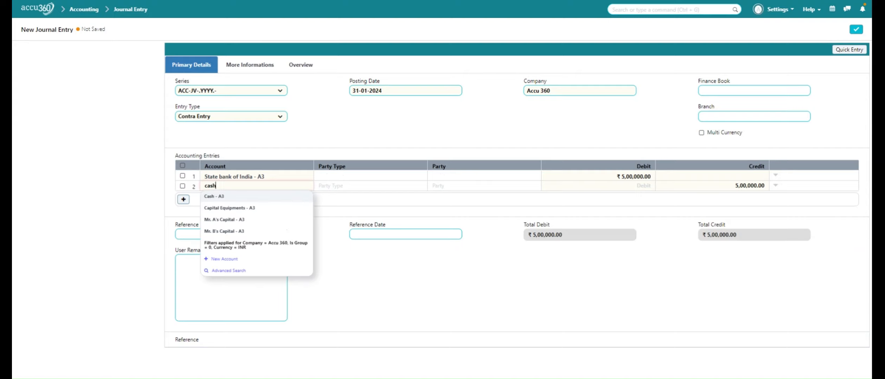
click(213, 197)
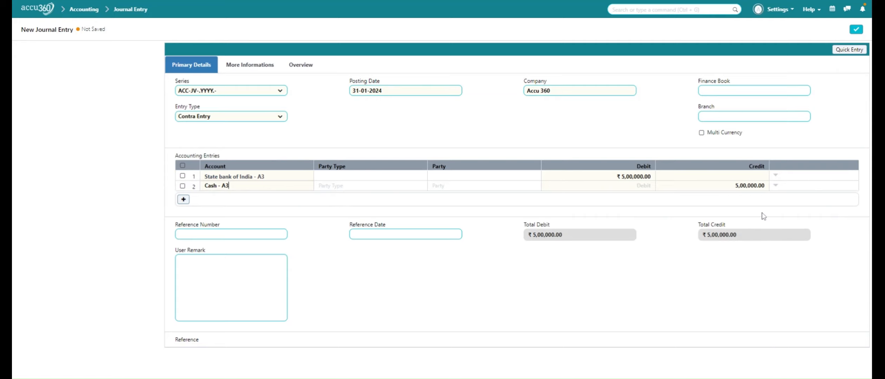
Step: Save the bank deposit contra entry and permanently submit it
click(857, 31)
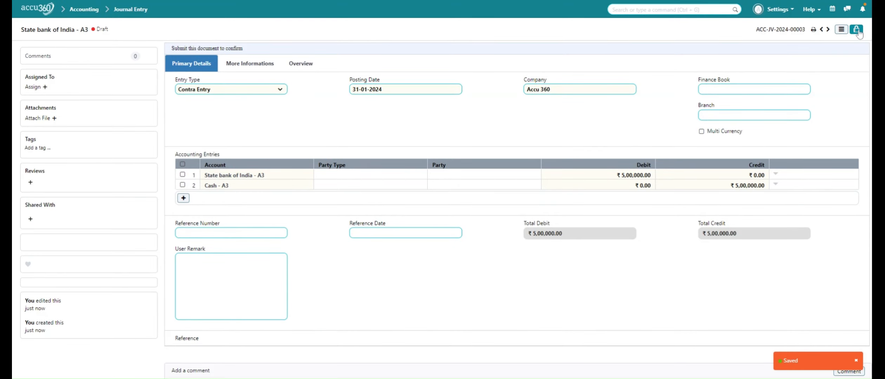
click(857, 30)
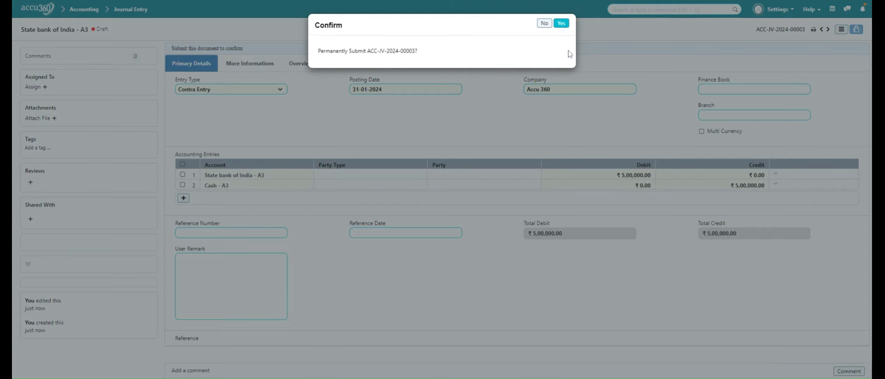
click(566, 26)
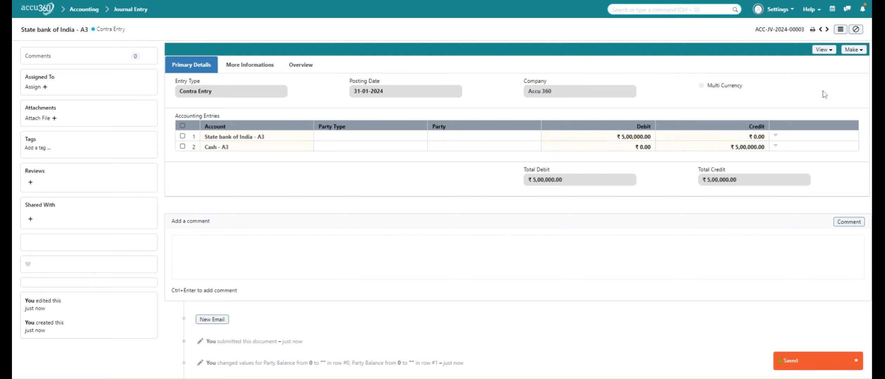
Step: Open the submitted contra entry's general ledger and examine the Cash and State bank of India postings and their against accounts
click(824, 50)
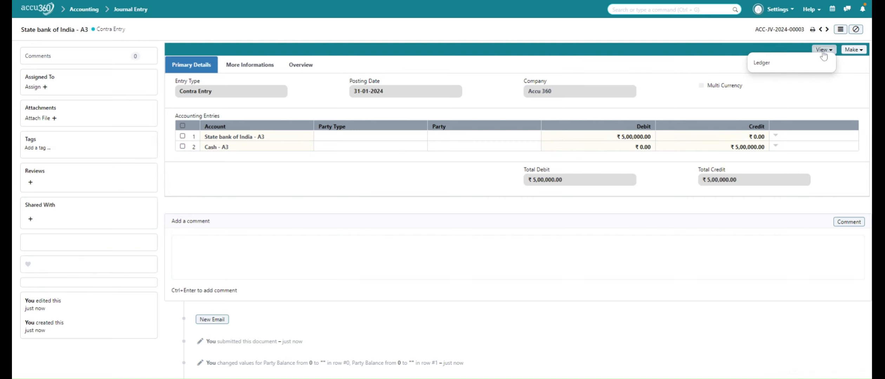
click(804, 73)
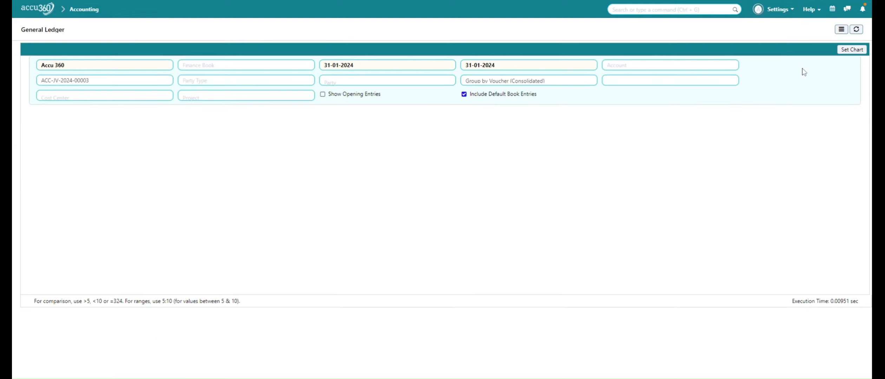
scroll(435, 162, down, 1)
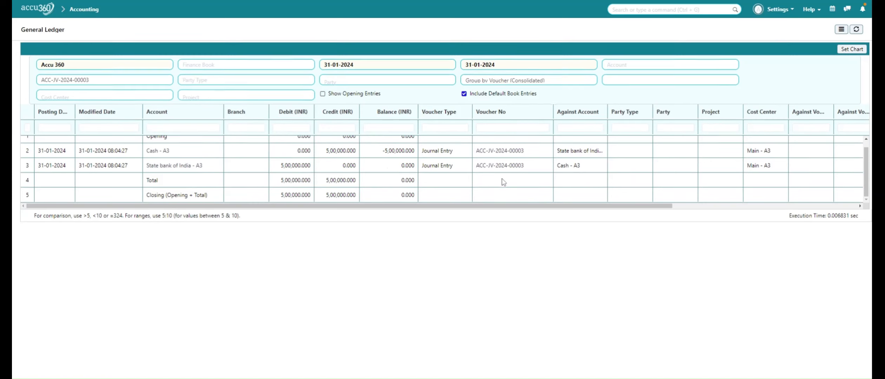
scroll(502, 179, down, 1)
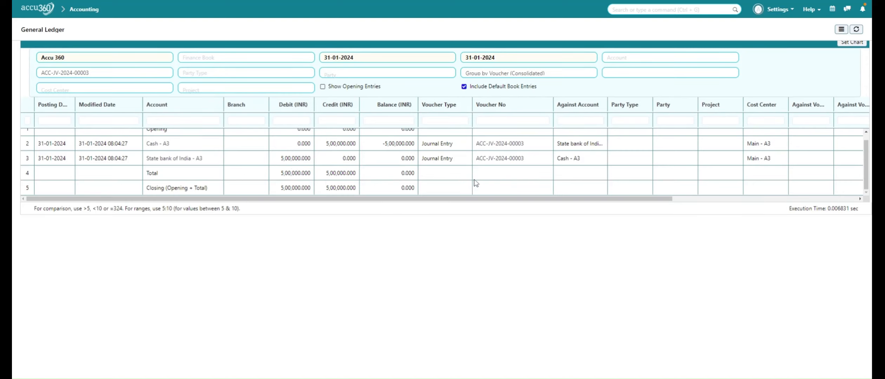
scroll(479, 177, right, 3)
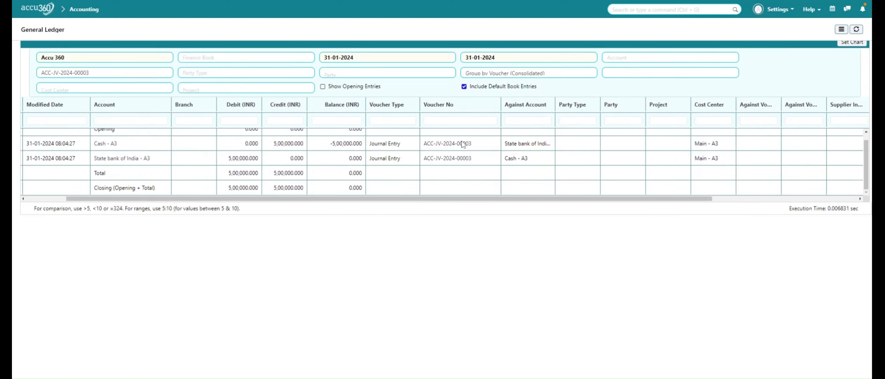
scroll(500, 161, right, 2)
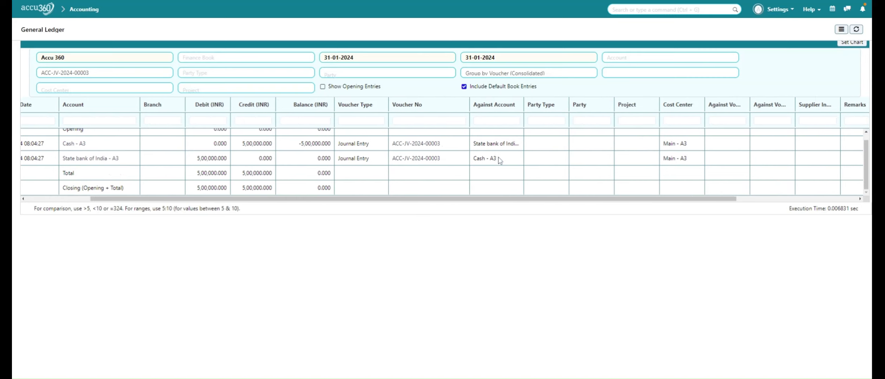
scroll(500, 161, left, 4)
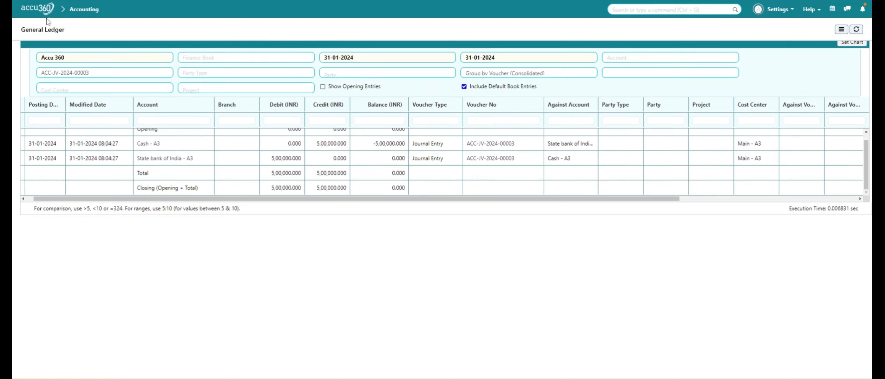
Step: Return to the home page and enlarge the page display
click(38, 9)
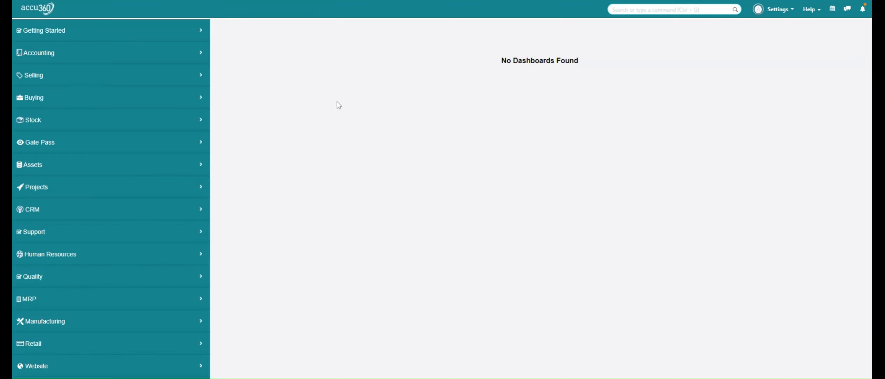
key(ctrl+plus)
key(ctrl+plus)
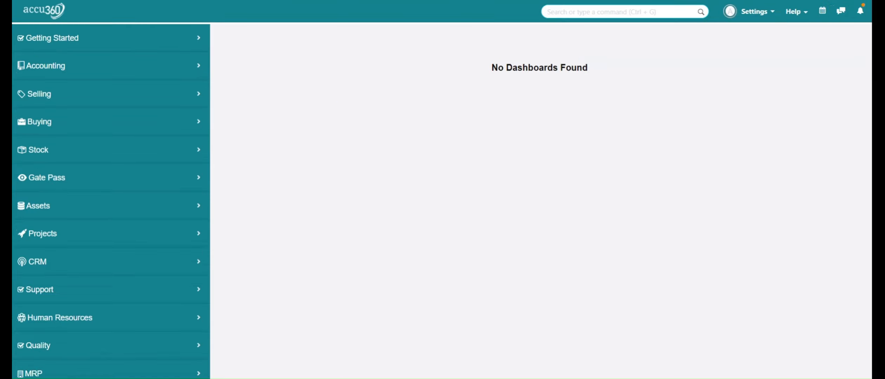